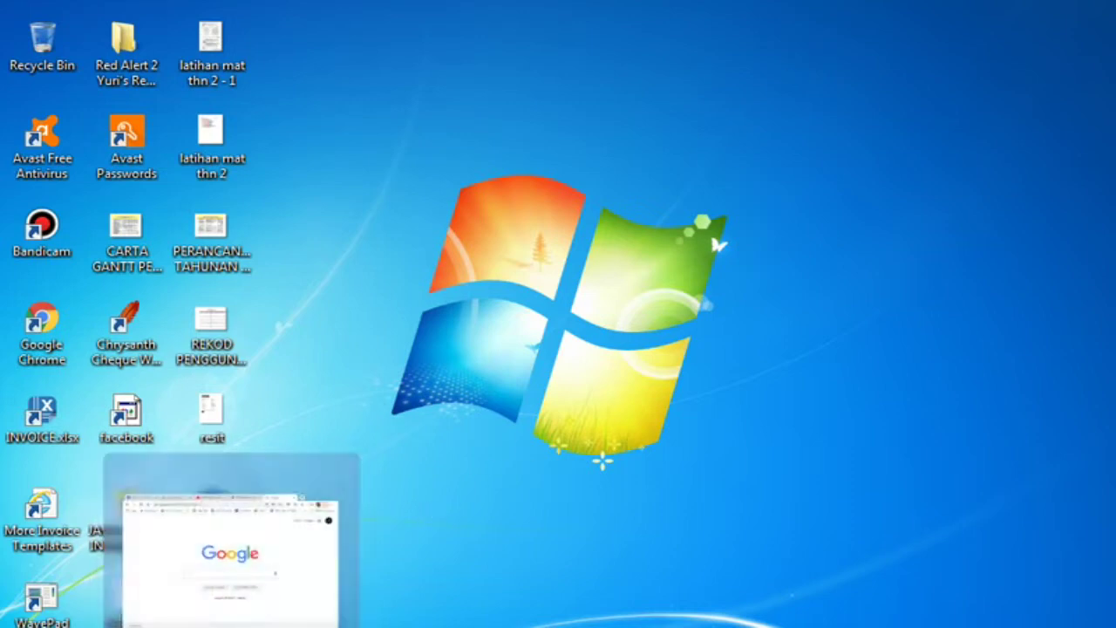
Bring the Chrome window showing the Google homepage to the front from the taskbar
click(231, 558)
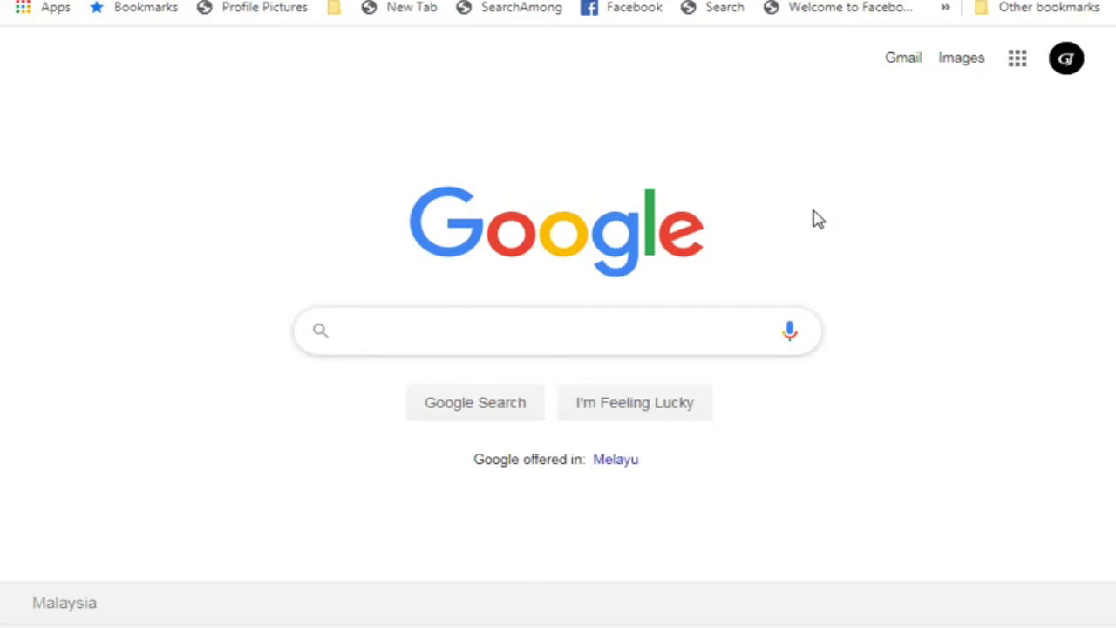
Search Google for 'flexiquiz create' and open the top result, 'Free Test Generator'
text(fl)
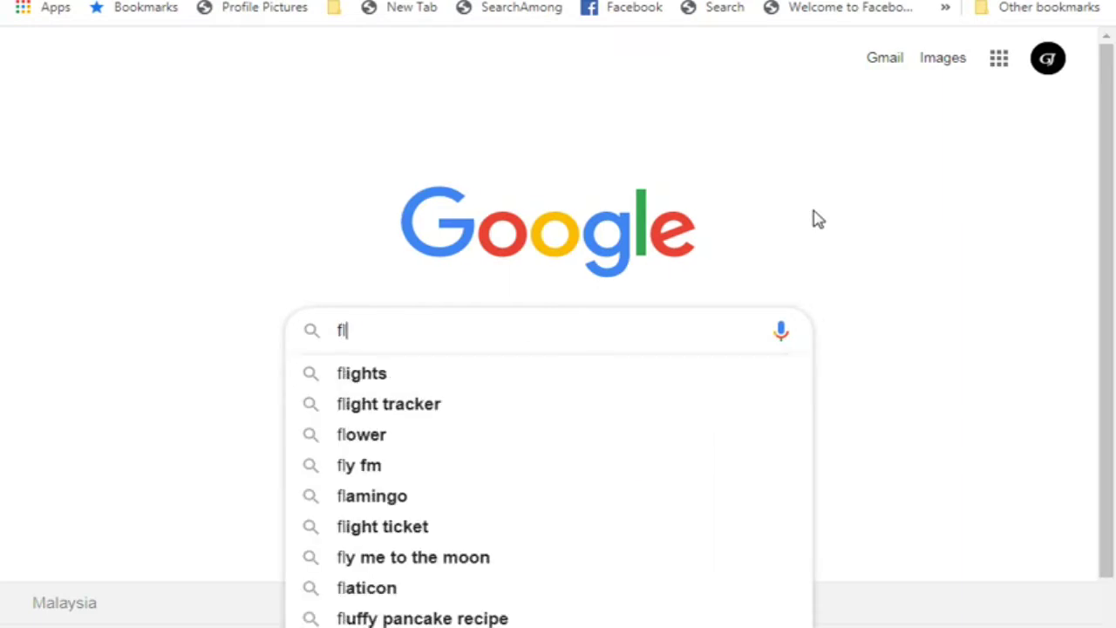
text(ex)
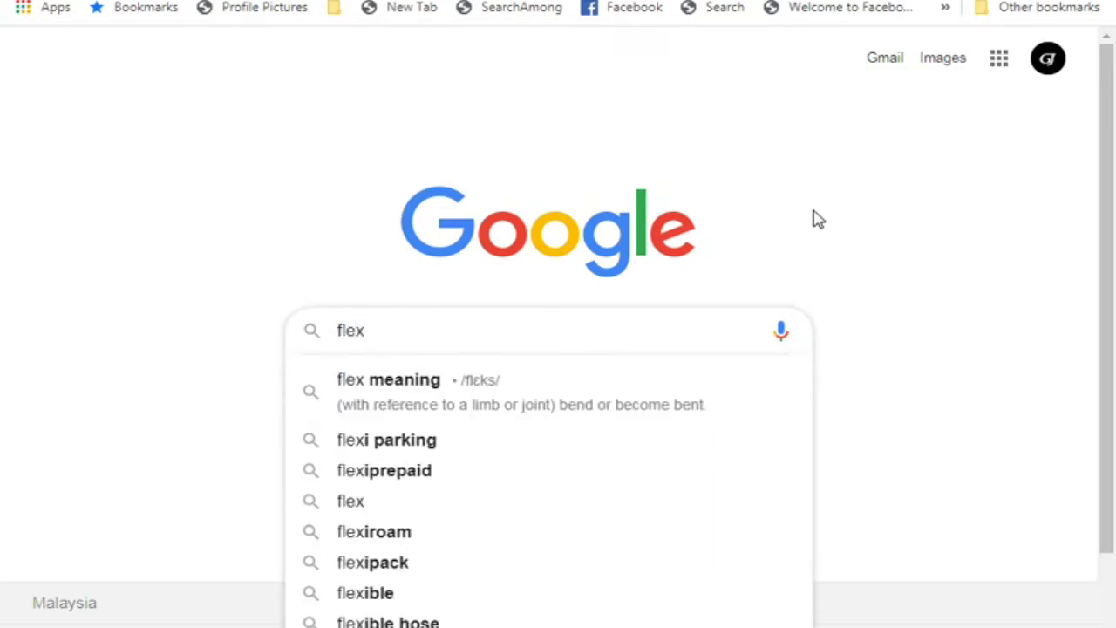
text(i)
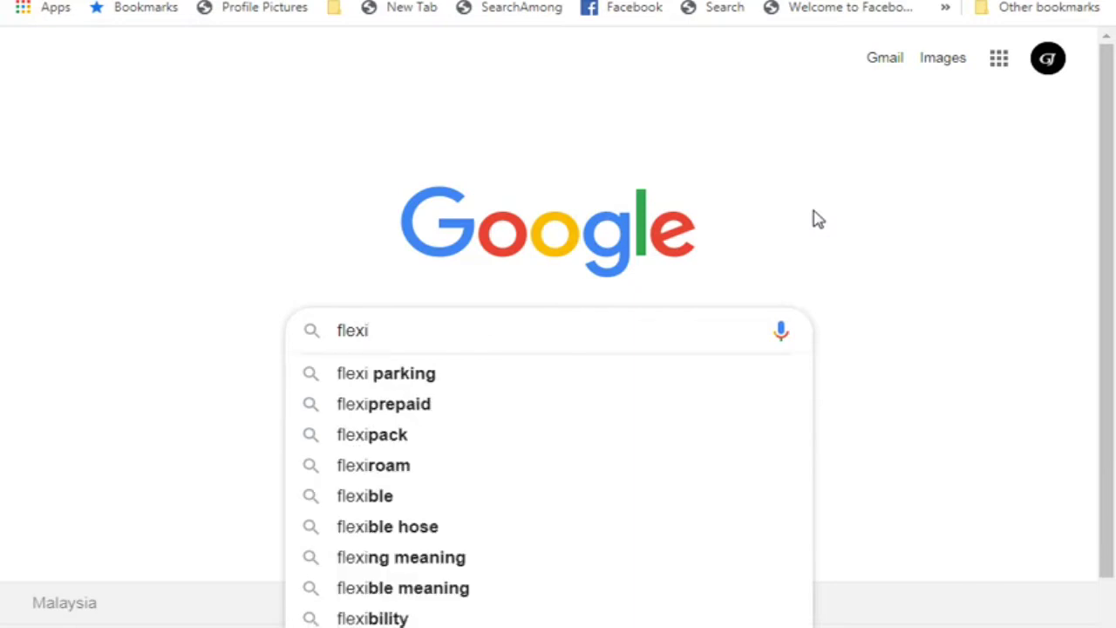
text(quiz)
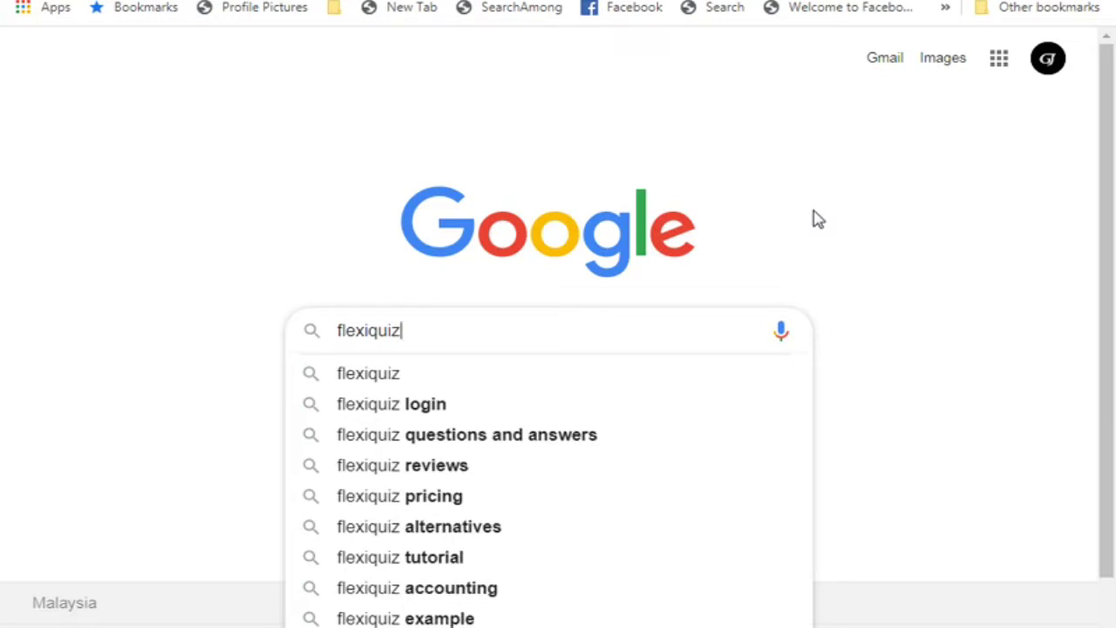
text( crea)
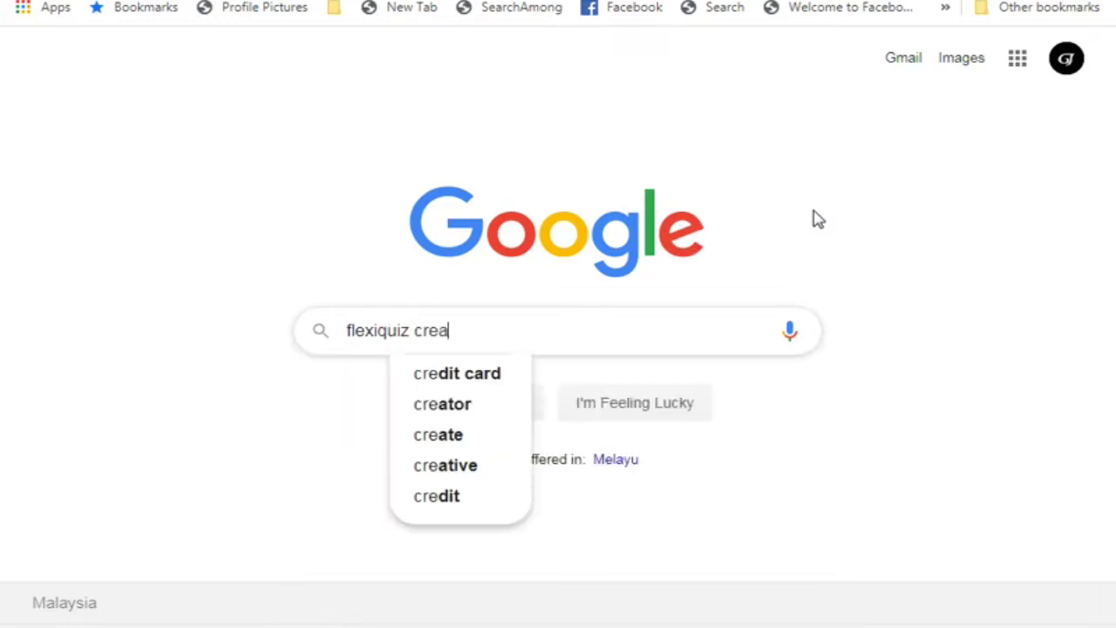
text(te)
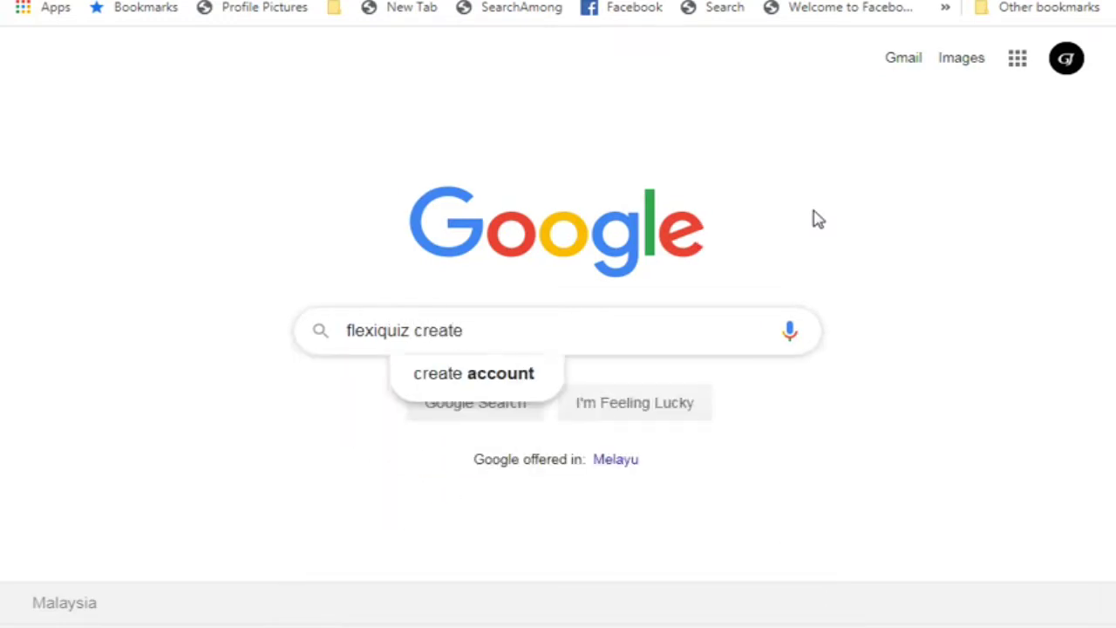
click(834, 288)
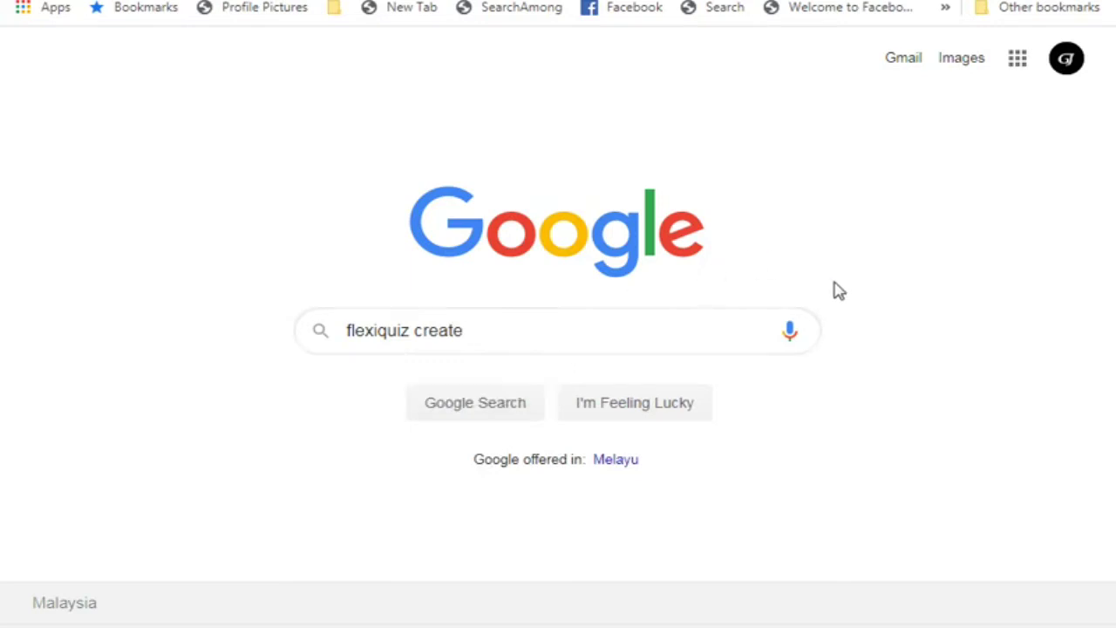
click(475, 403)
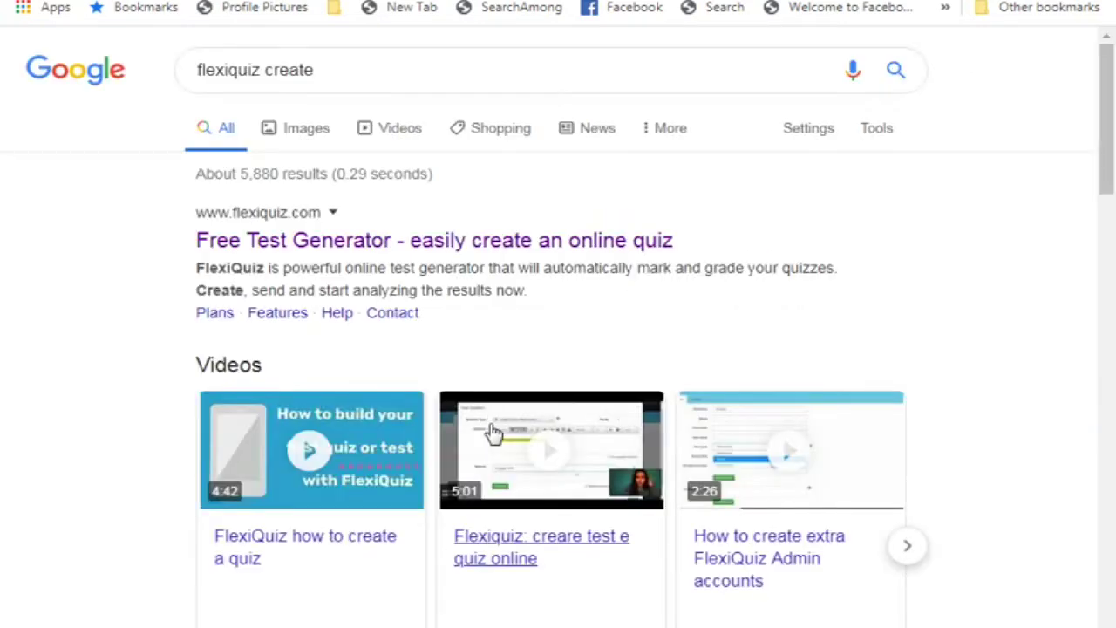
scroll(762, 361, down, 5)
scroll(762, 361, up, 5)
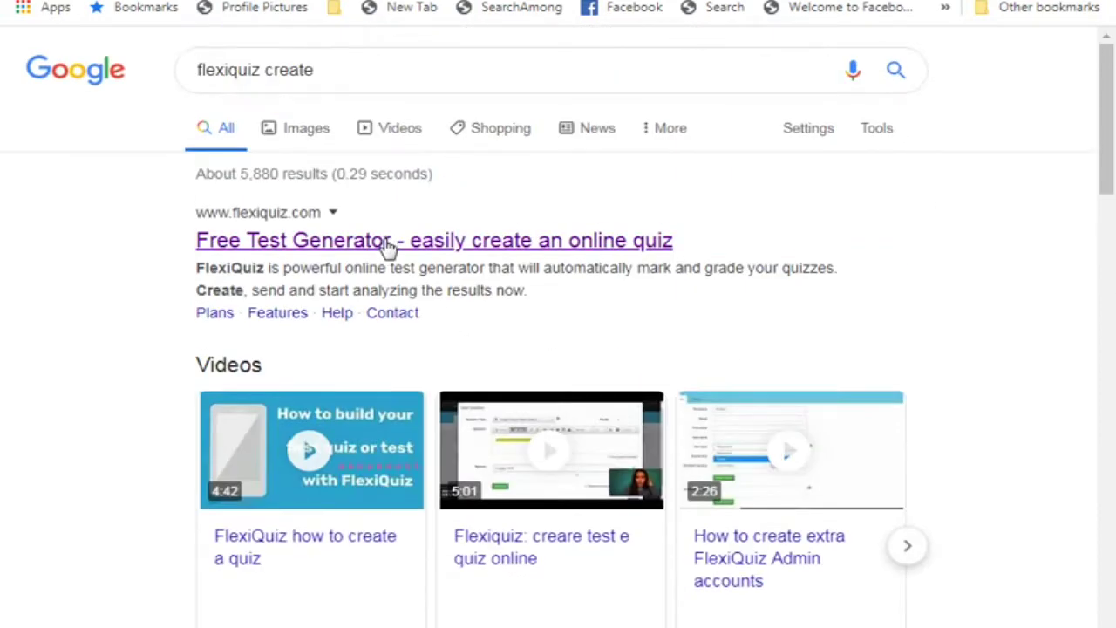
click(388, 245)
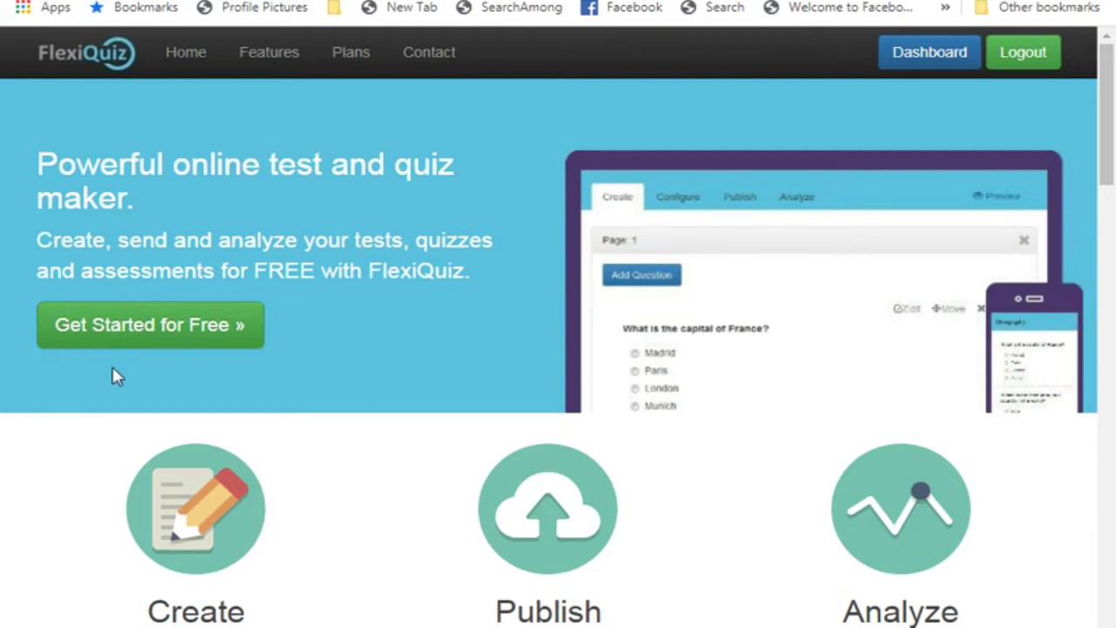
Open FlexiQuiz's free Sign Up form via 'Get Started for Free'
click(134, 331)
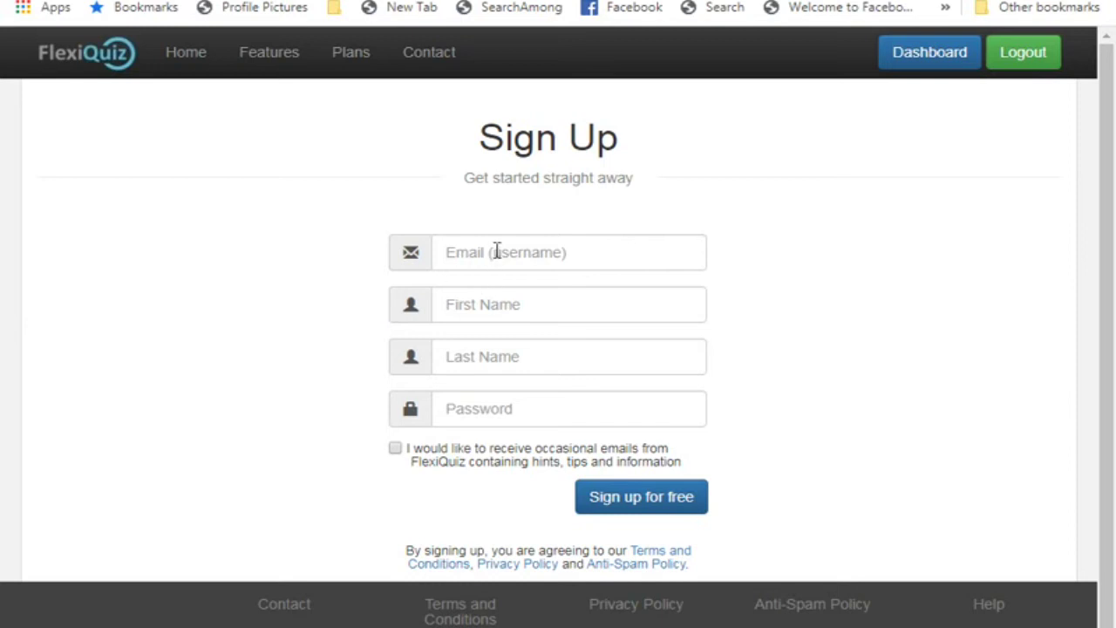
Register a FlexiQuiz account with an email address, first name, last name and password
click(496, 251)
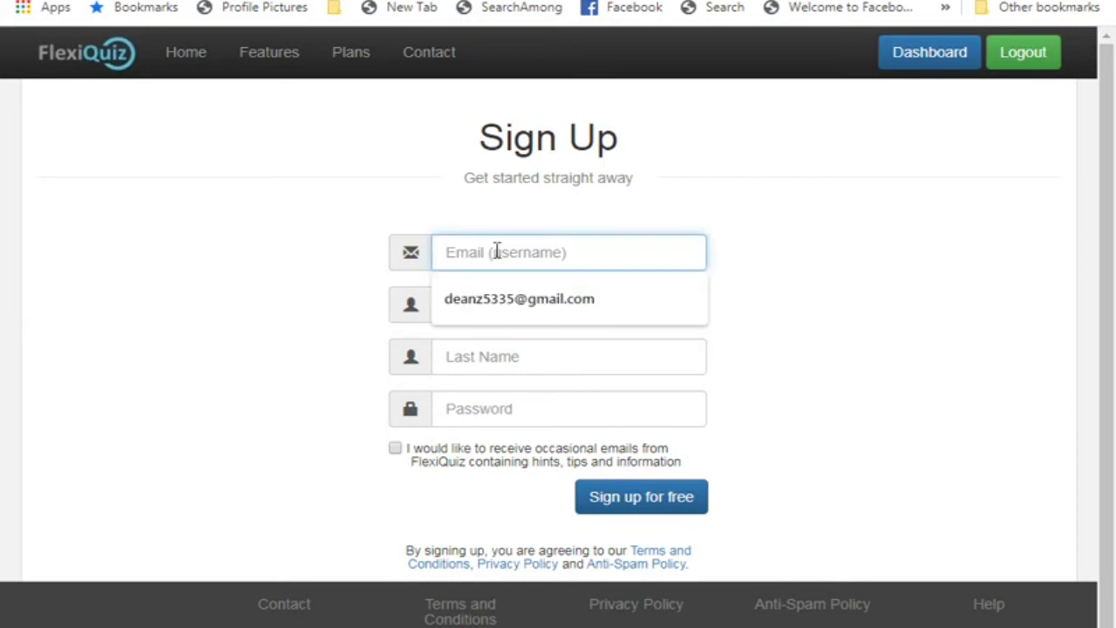
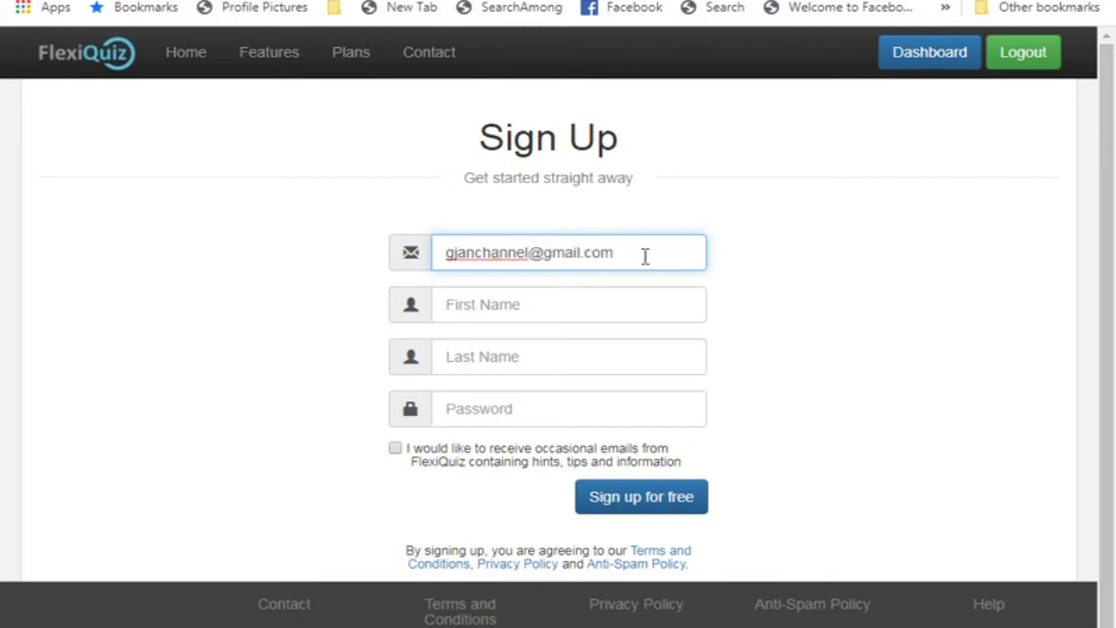
click(528, 301)
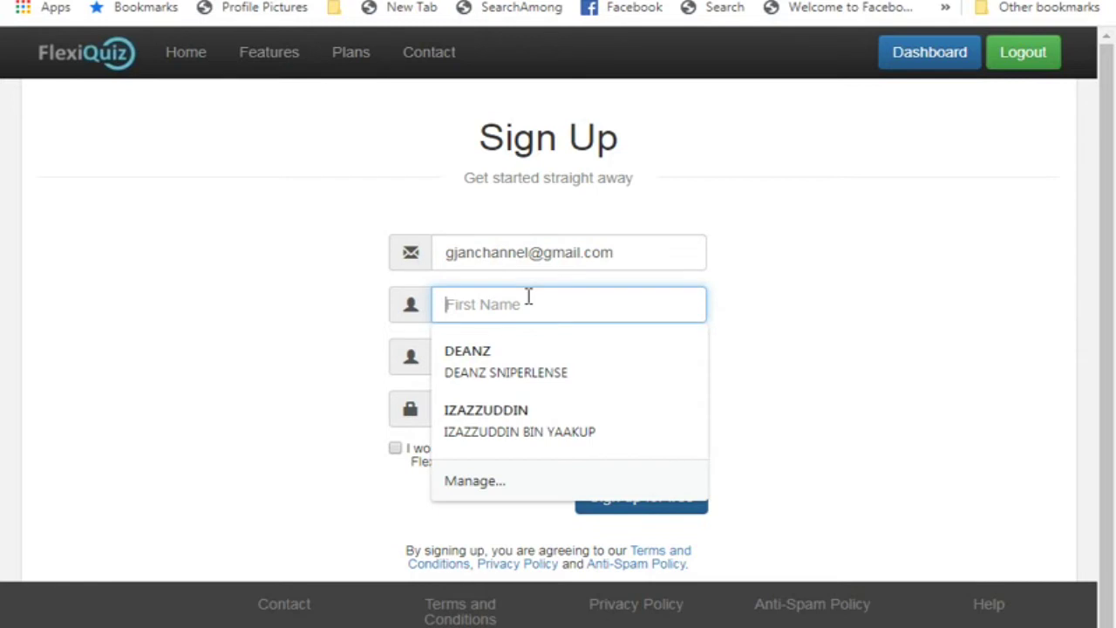
text(Gjan)
click(526, 357)
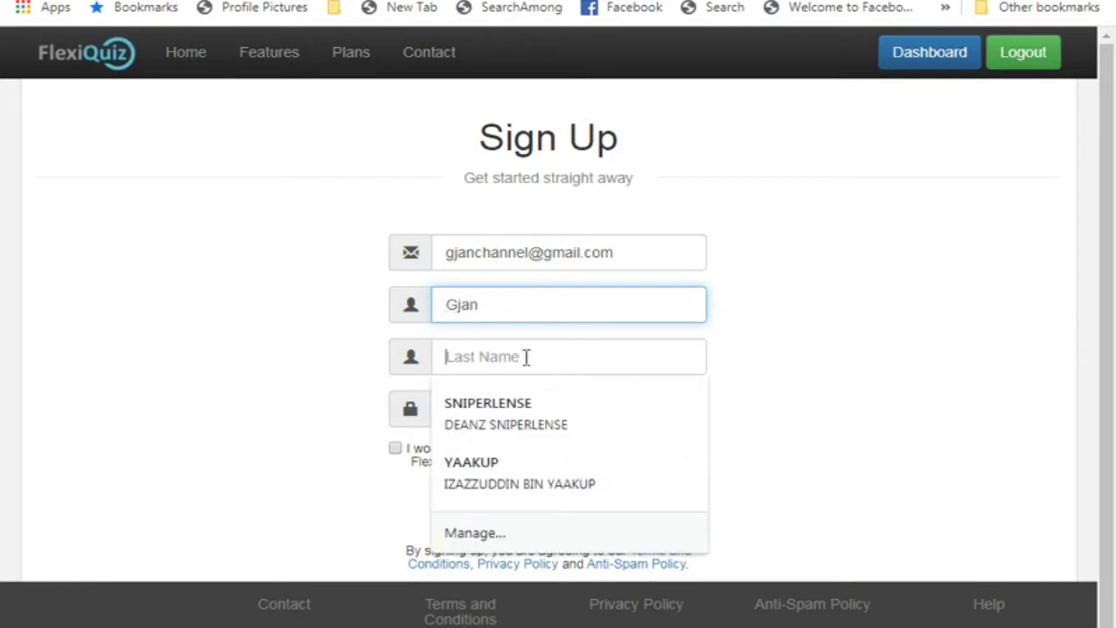
text(channel)
click(538, 410)
text(••••••••)
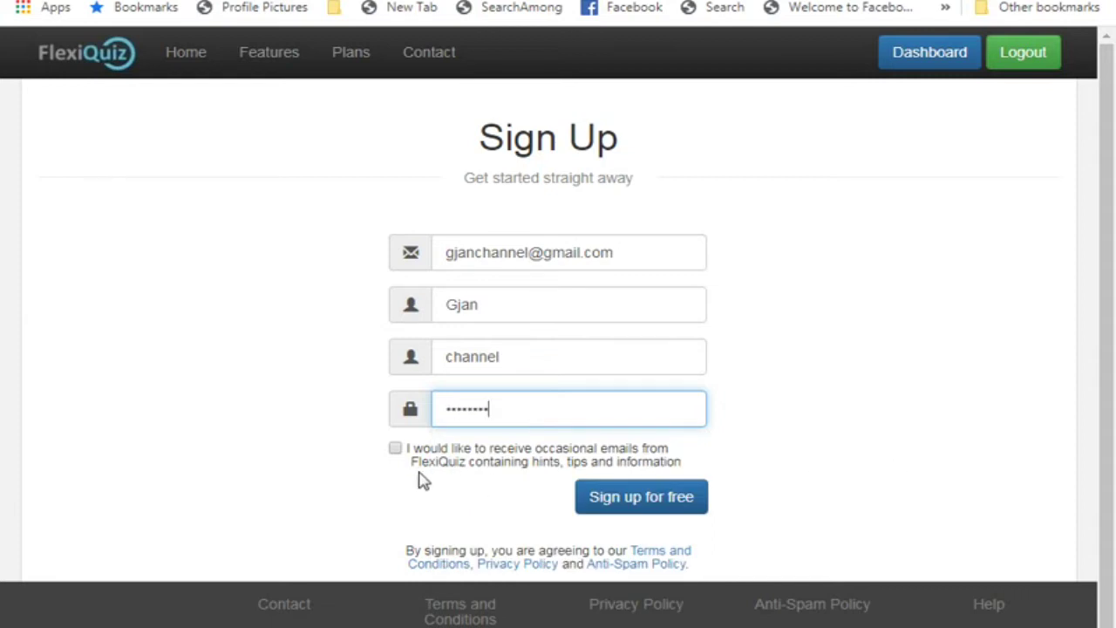
click(635, 508)
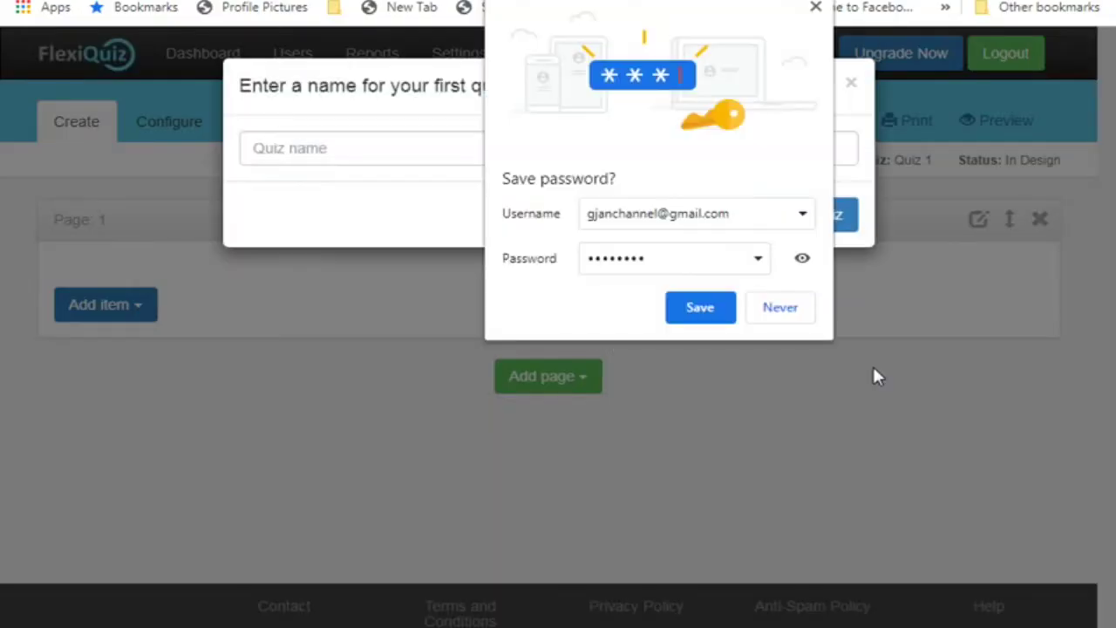
Save the login in Chrome and create a quiz named 'BAHASA MELAYU'
click(682, 305)
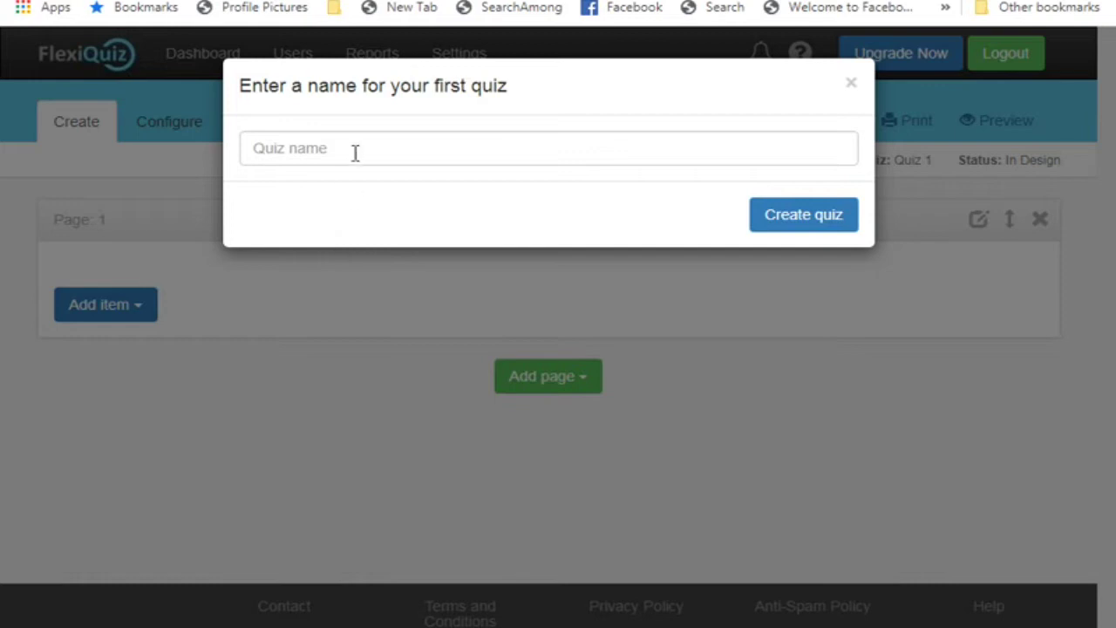
click(283, 153)
text(BA)
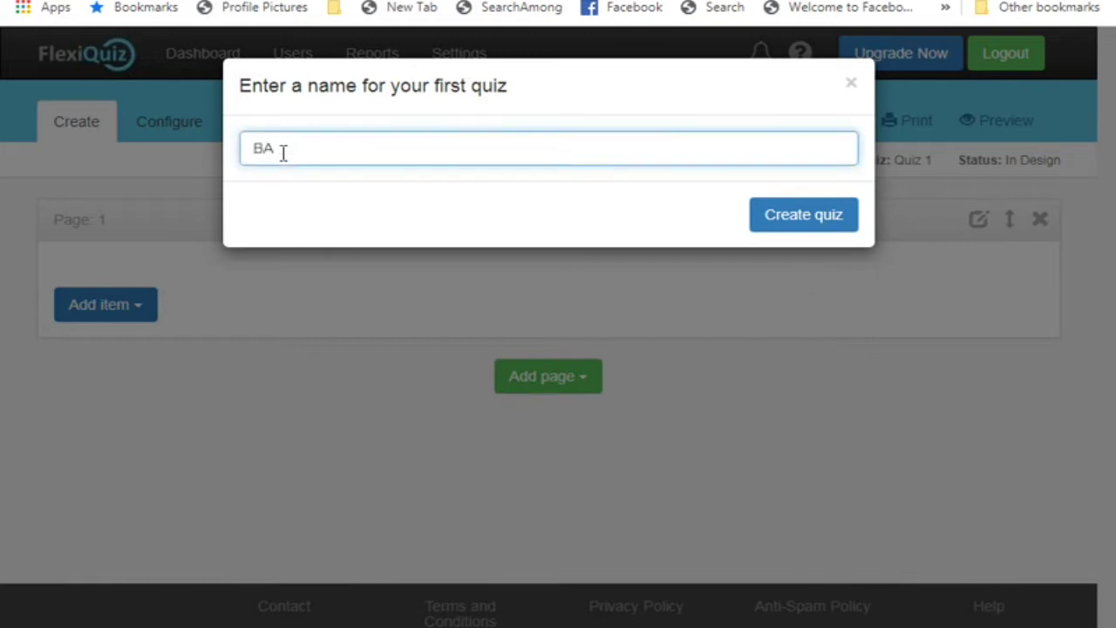
text(HASA MELAYU)
click(806, 216)
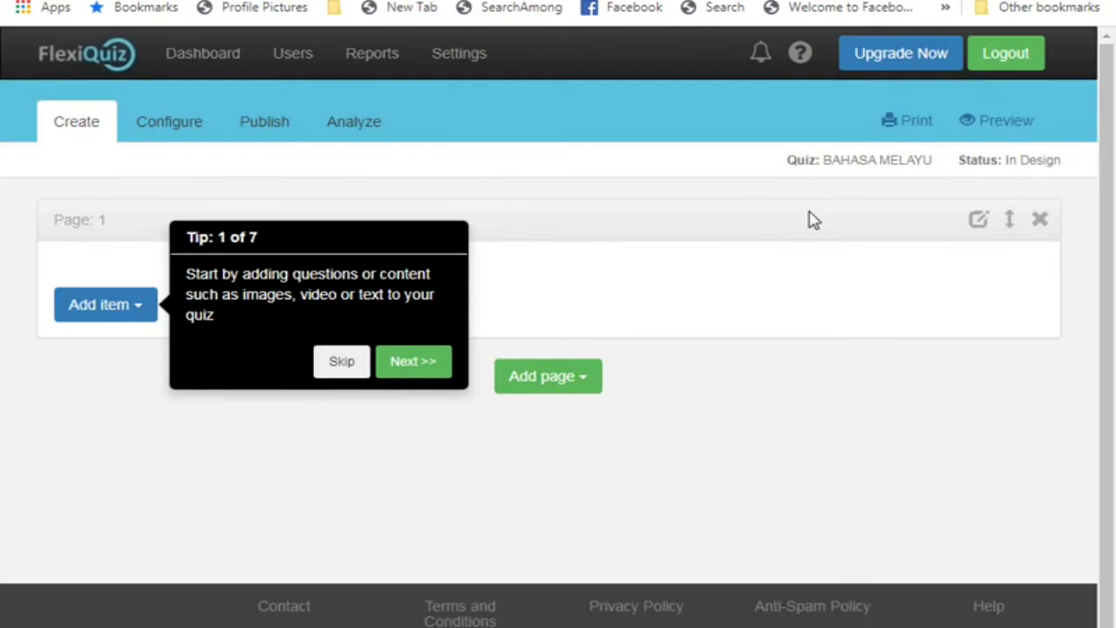
Skip through the four onboarding tips and open the Add item dropdown on Page 1
click(340, 365)
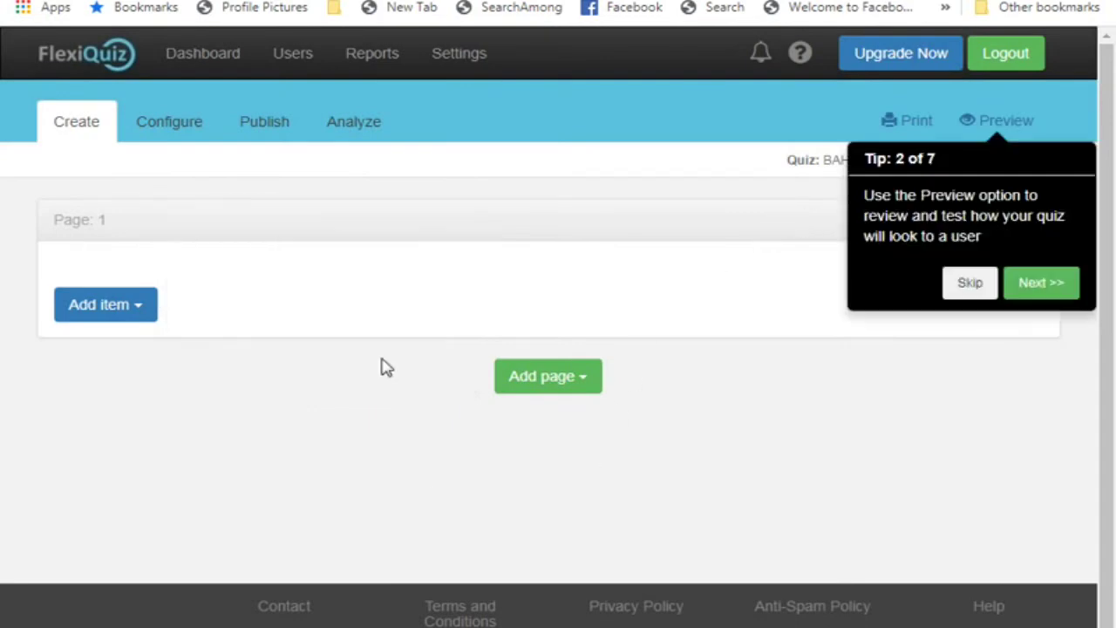
click(1041, 283)
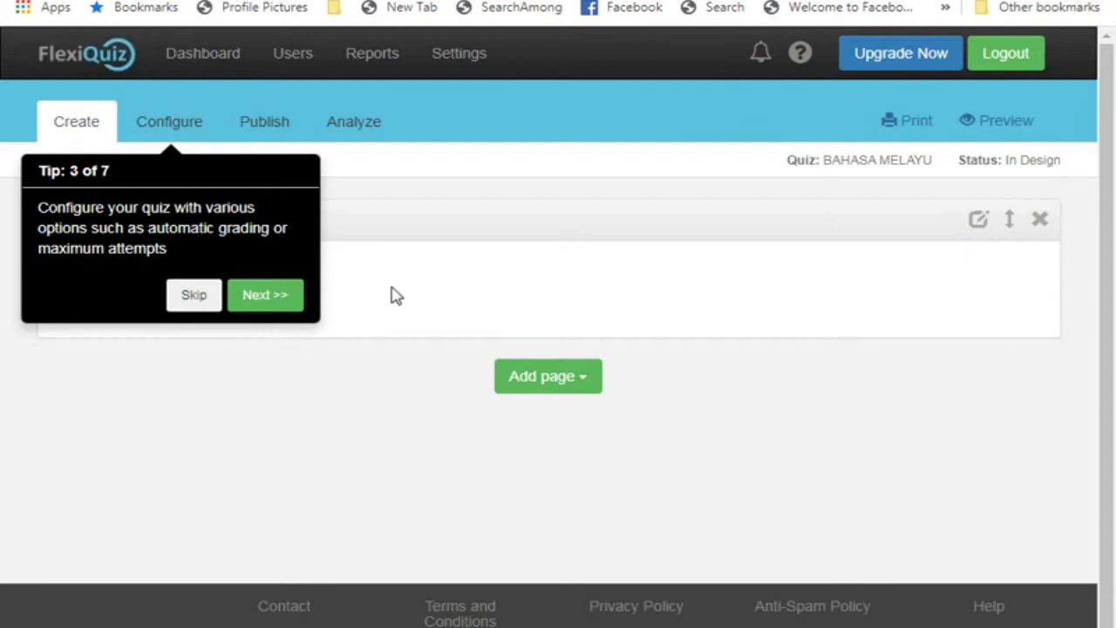
click(304, 301)
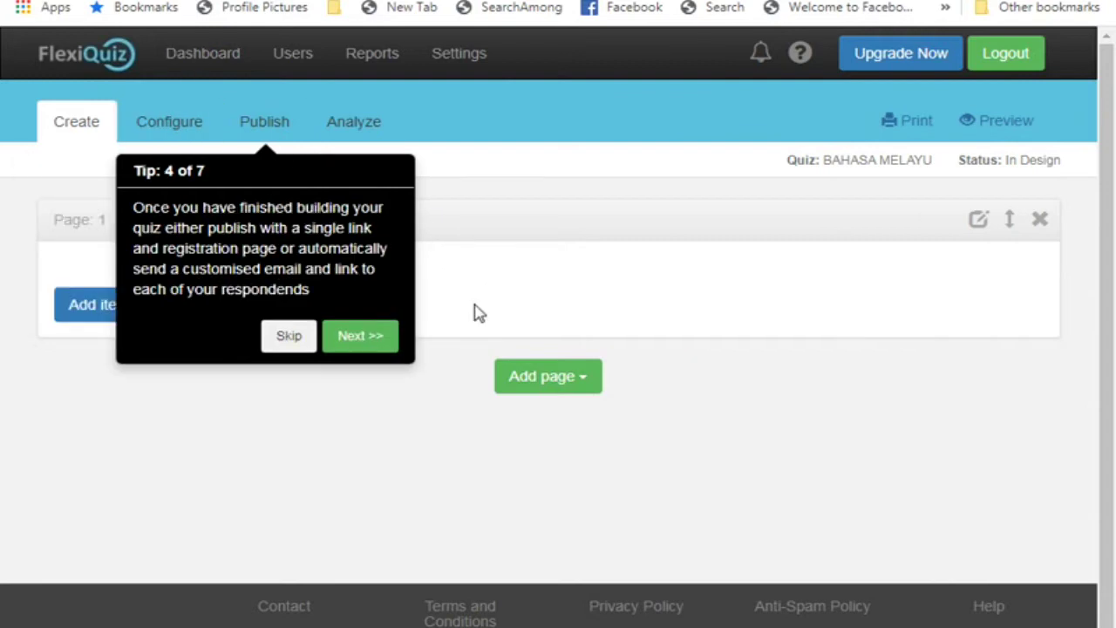
click(460, 323)
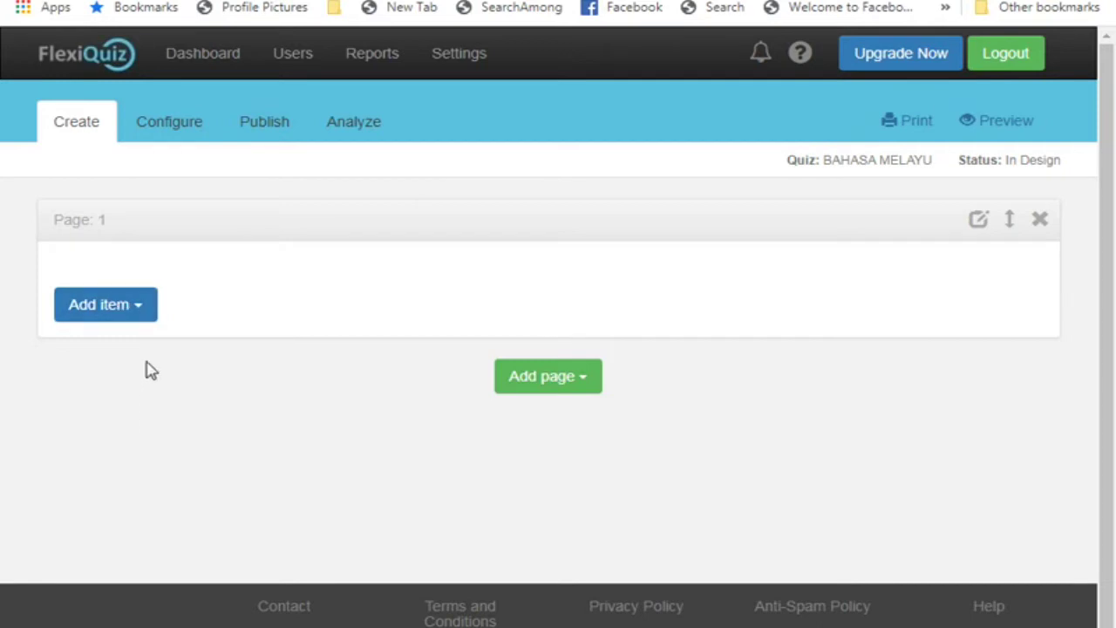
click(105, 307)
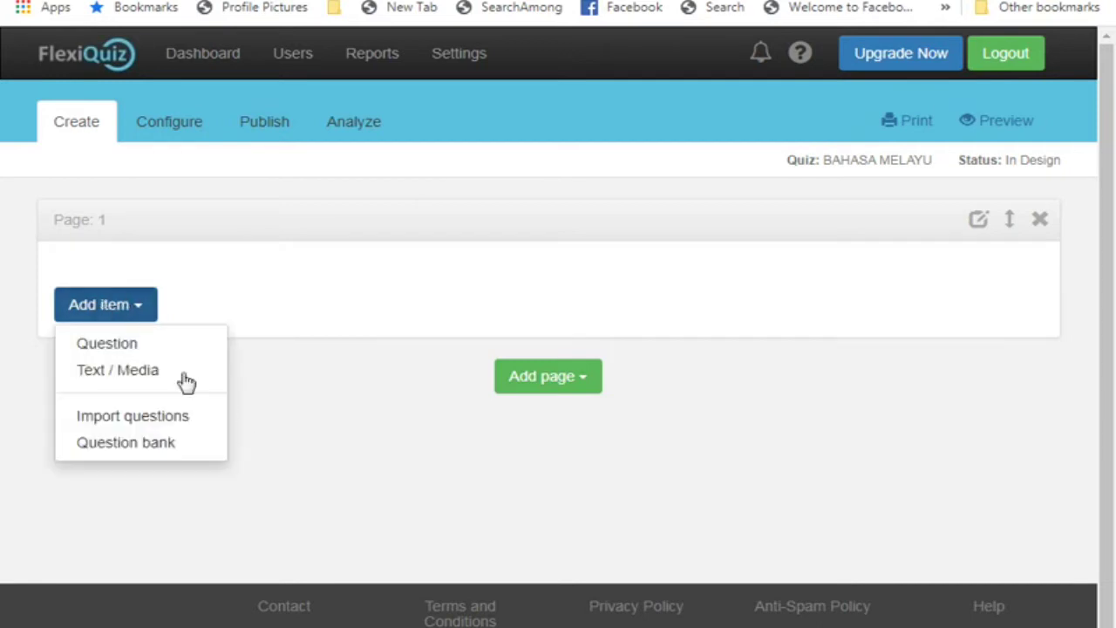
Add a new single-choice question to Page 1, declining the paid-plan image insert
click(108, 345)
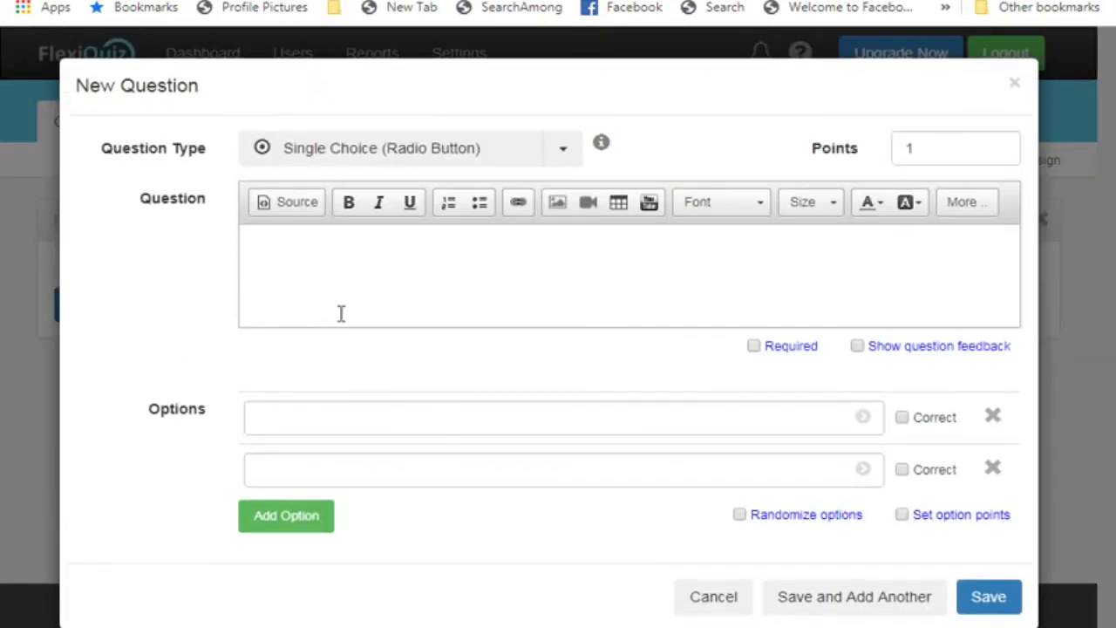
click(296, 247)
click(557, 203)
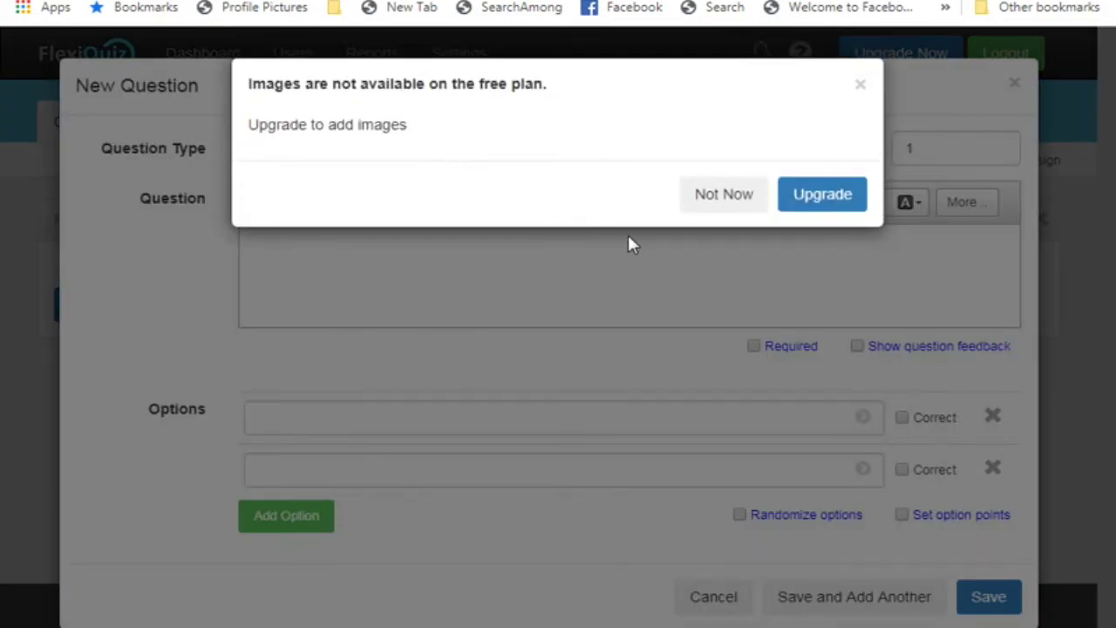
click(708, 210)
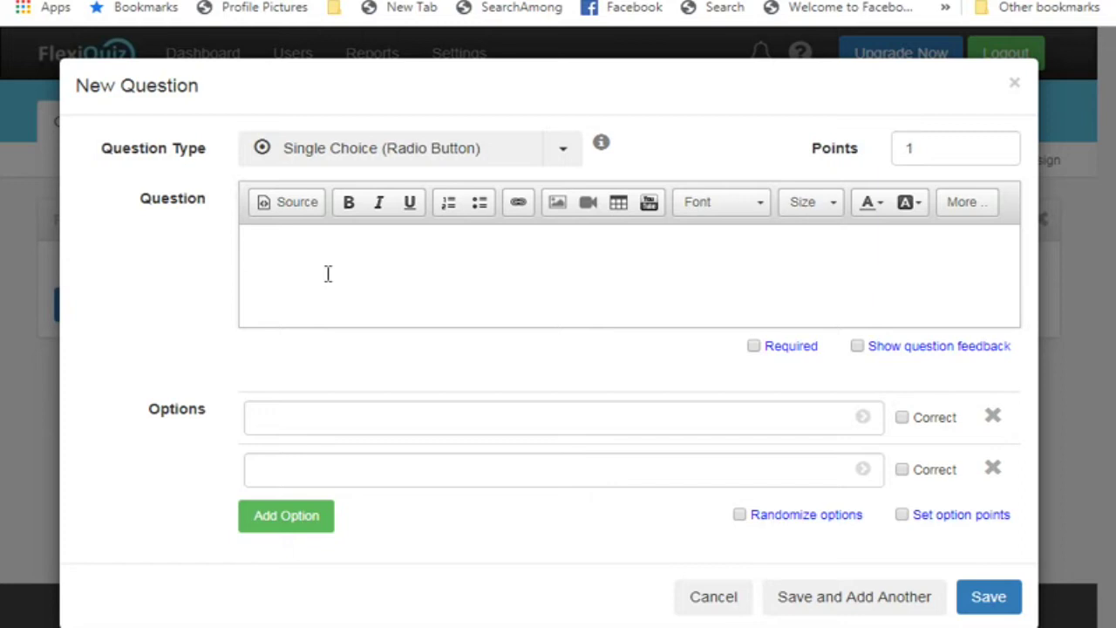
Enter the question text '1. Ali bermain bola di'
text(1. Ali bermain bola di)
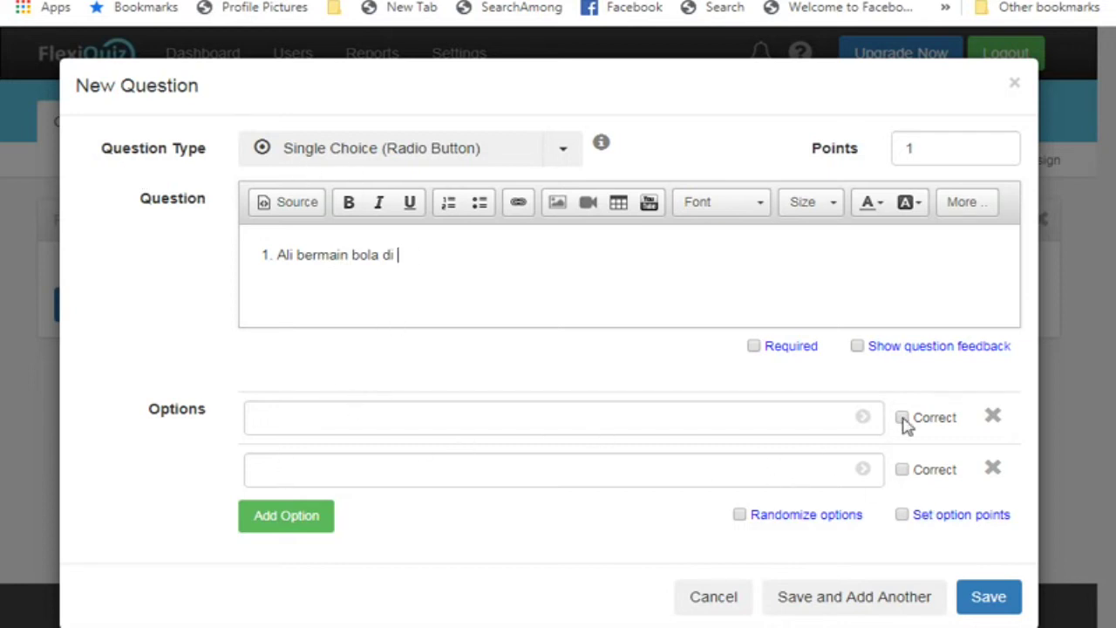
Fill options padang (correct), rumah and kantin, then save and add another question
click(337, 419)
click(901, 417)
click(461, 410)
text(padang)
click(401, 472)
text(rumah)
click(308, 524)
text(kantin)
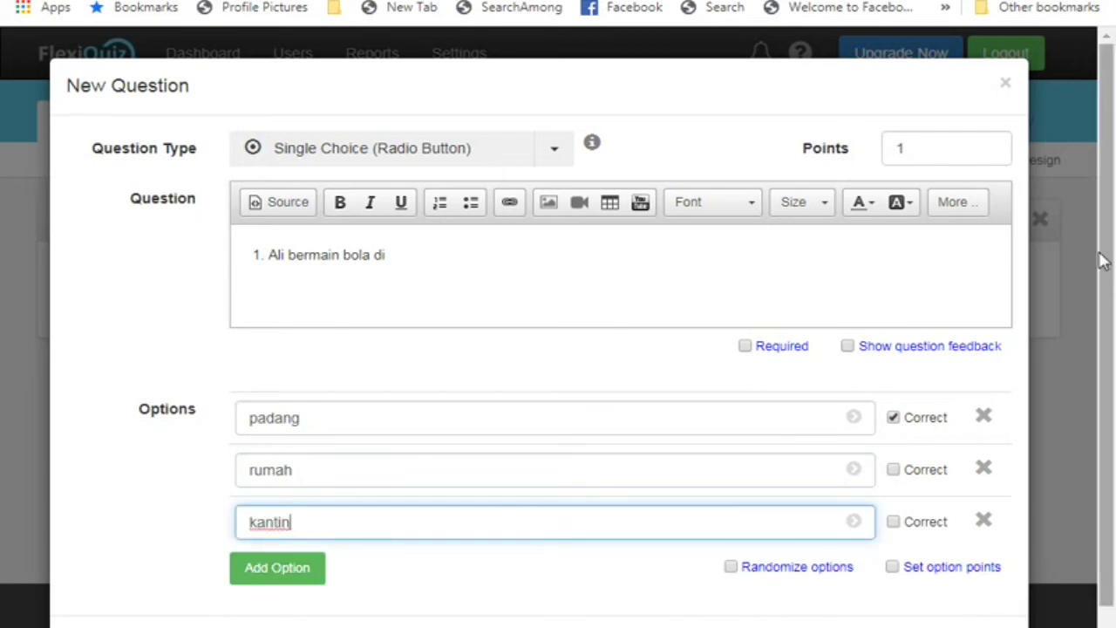
drag(1108, 264, 1107, 320)
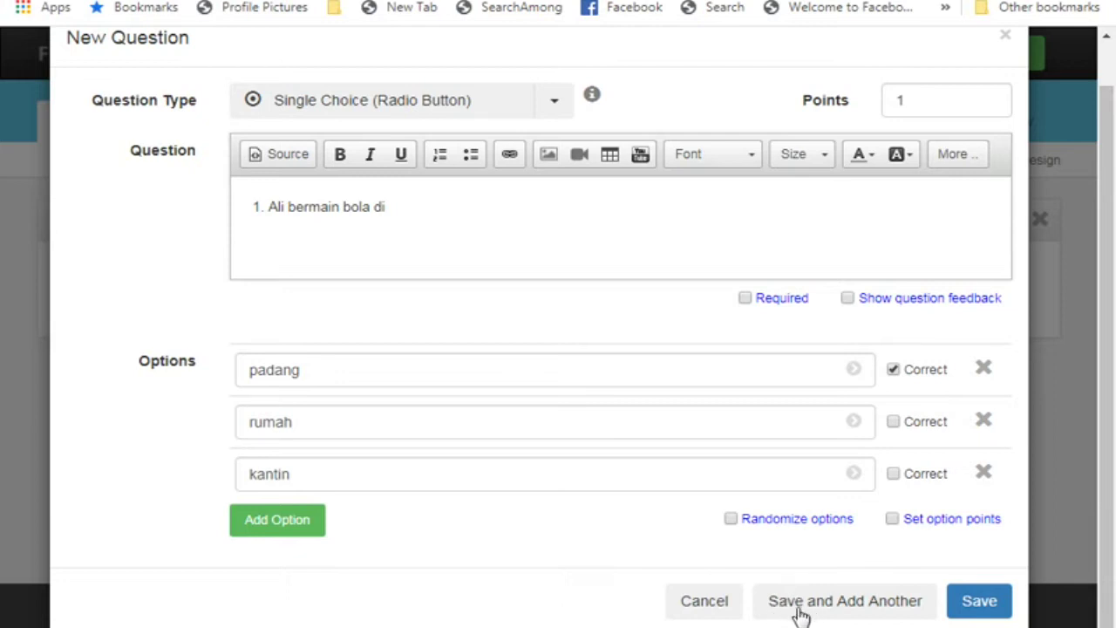
click(827, 611)
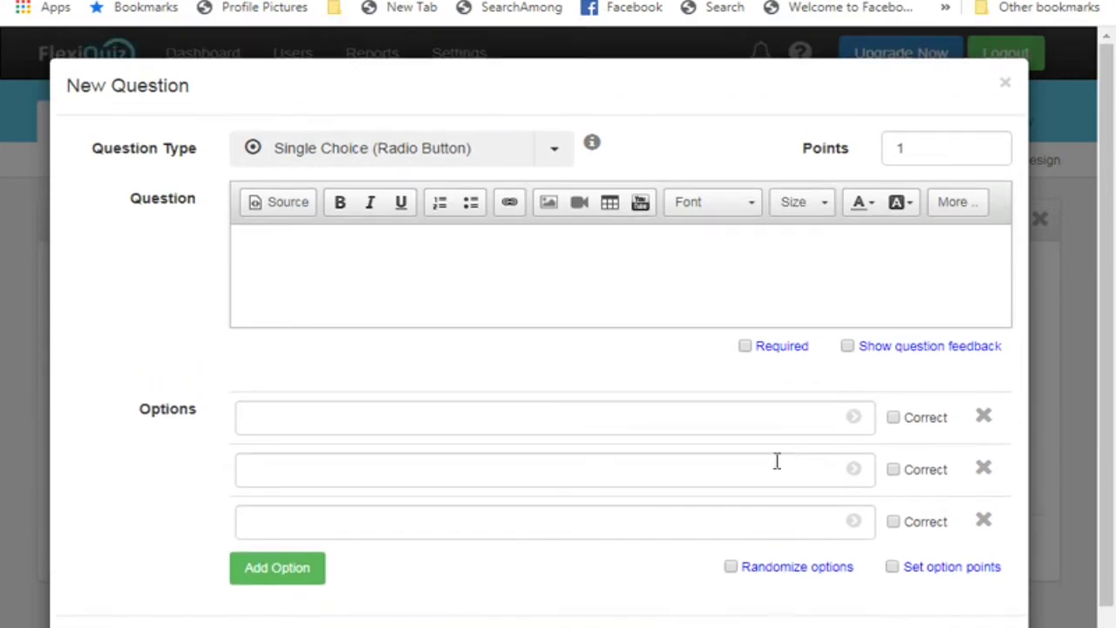
Write question '2. Ahmad pergi ke sekolah untuk ____' with options bergaduh and bersembang
click(327, 273)
text(2. Ahmad pergi ke sekolah u)
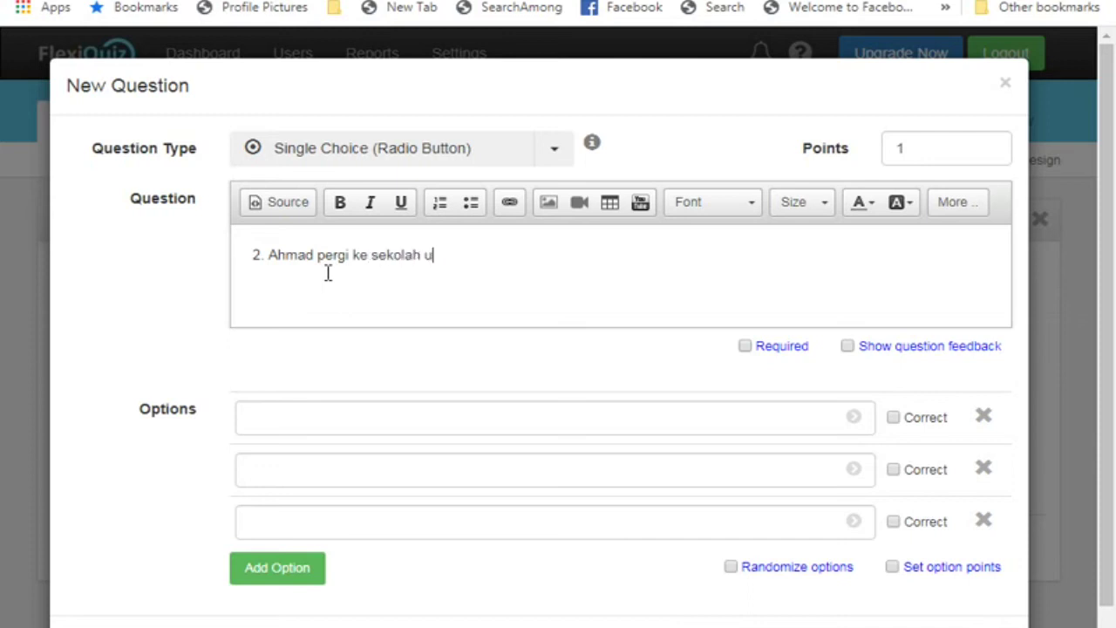
text(ntuk ____________)
click(292, 424)
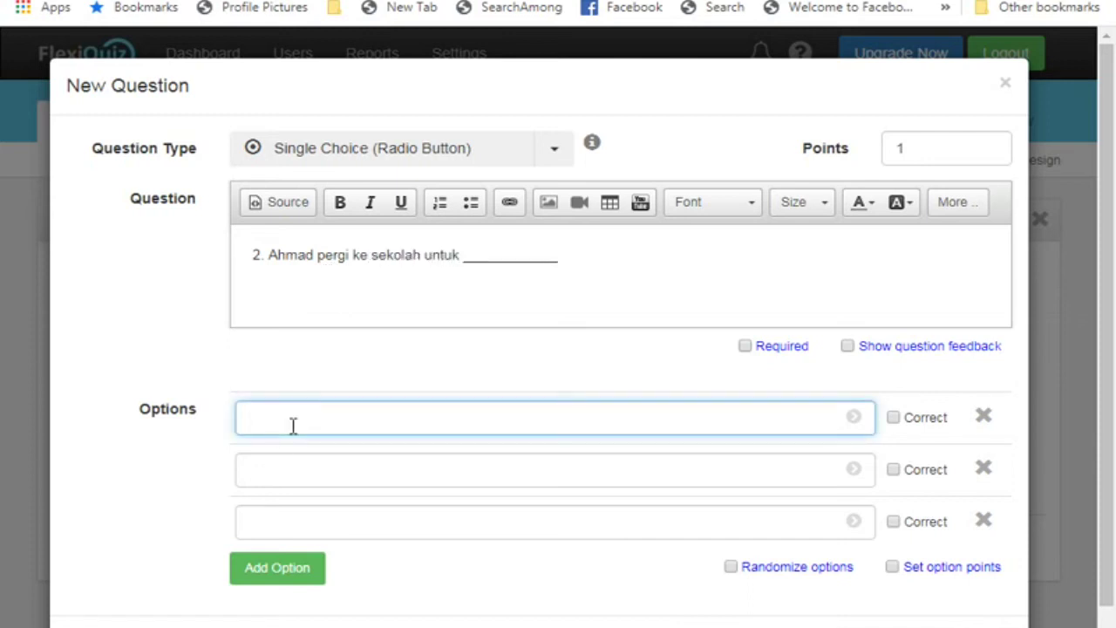
text(bergaduh)
click(332, 475)
text(bersembang)
Add the third option belajar and mark it as the correct answer
click(321, 534)
text(belajar)
click(893, 521)
scroll(1057, 503, down, 1)
scroll(1112, 386, up, 1)
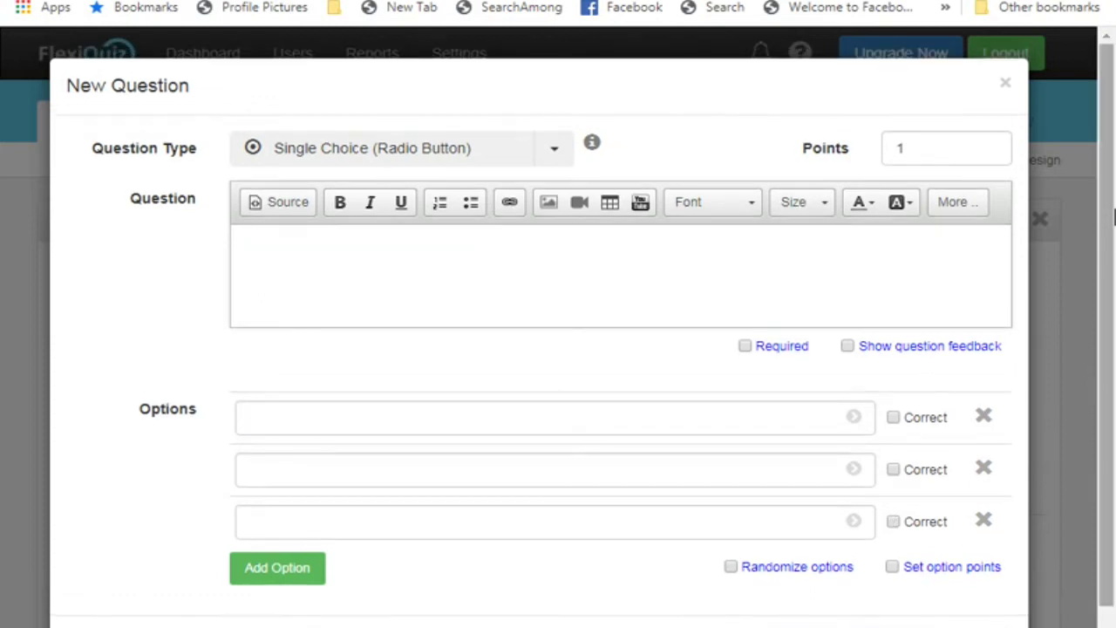
scroll(1104, 174, down, 1)
scroll(1090, 131, up, 1)
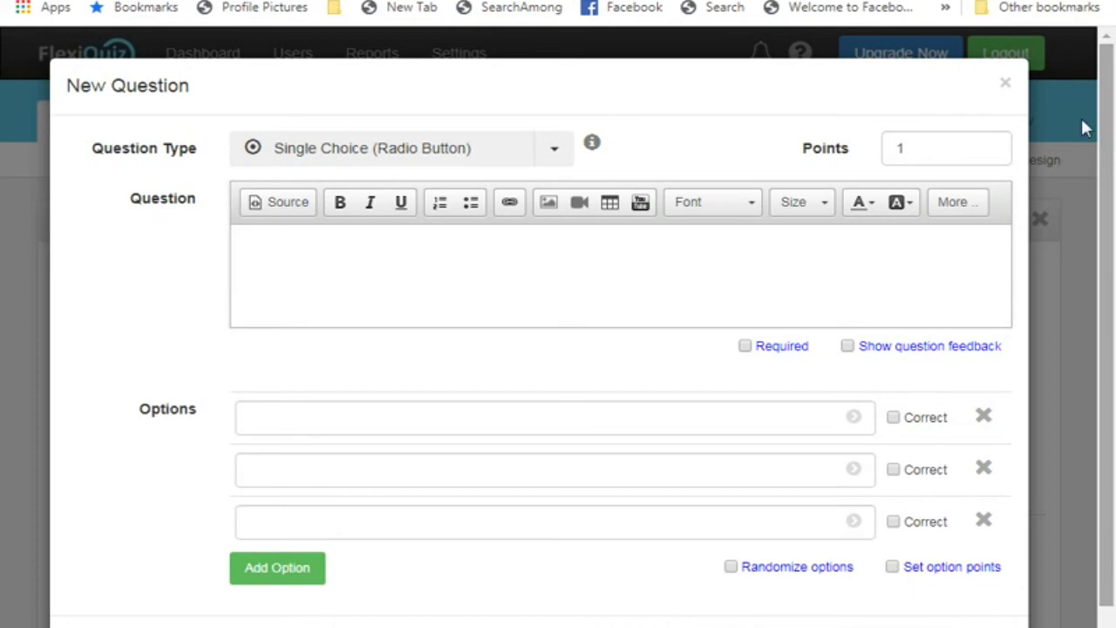
Close the extra blank question form and review questions 1 and 2 on Page 1
click(1005, 87)
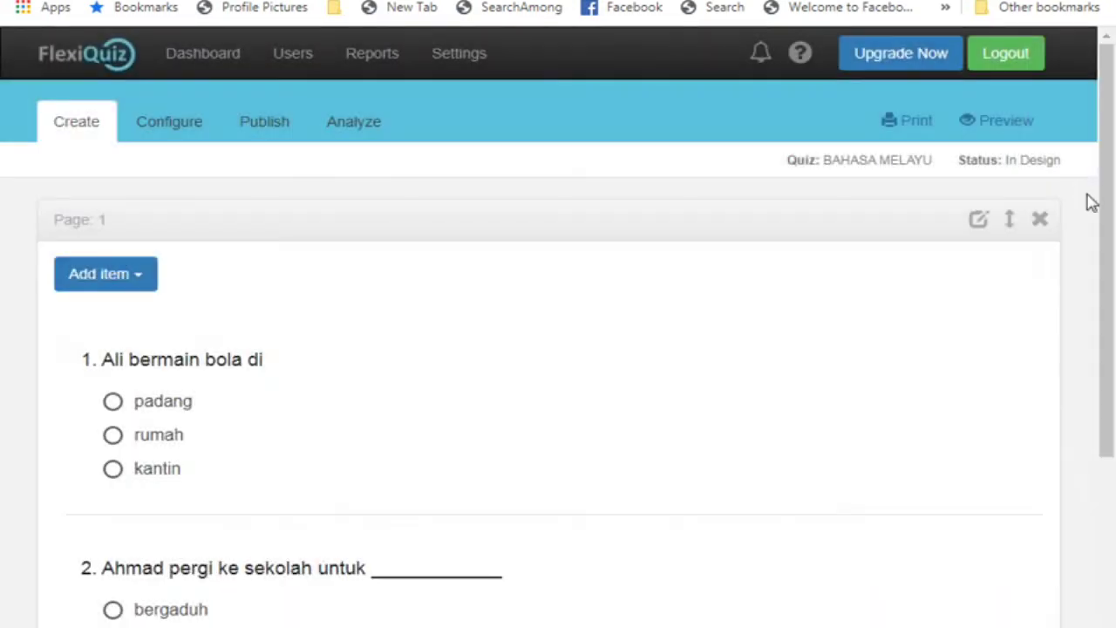
scroll(264, 377, down, 1)
scroll(263, 377, down, 2)
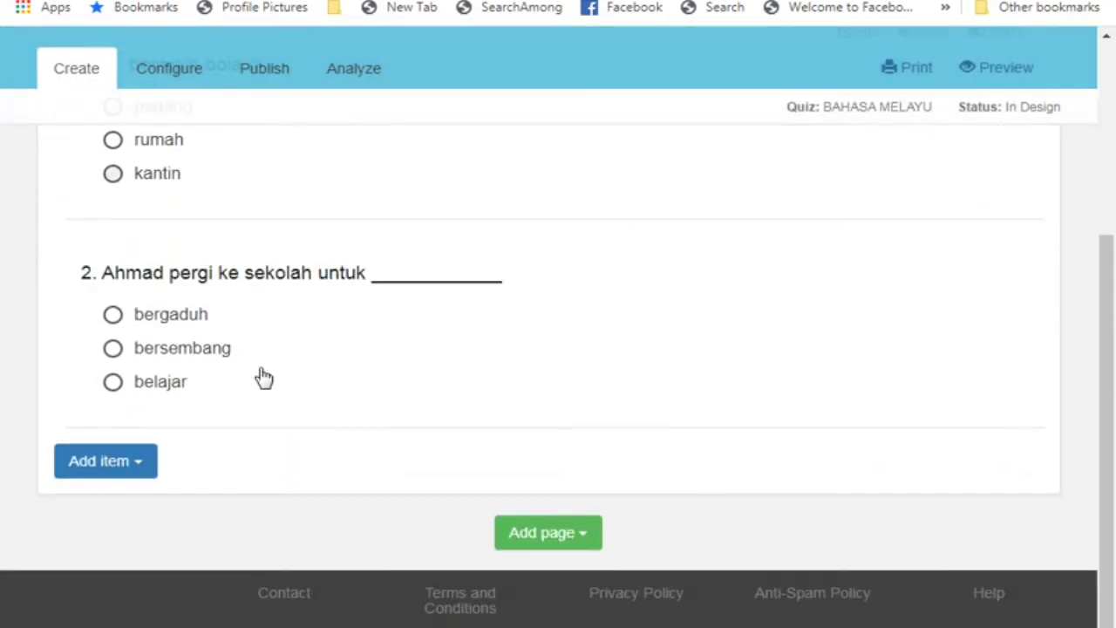
scroll(279, 368, up, 2)
scroll(316, 331, down, 2)
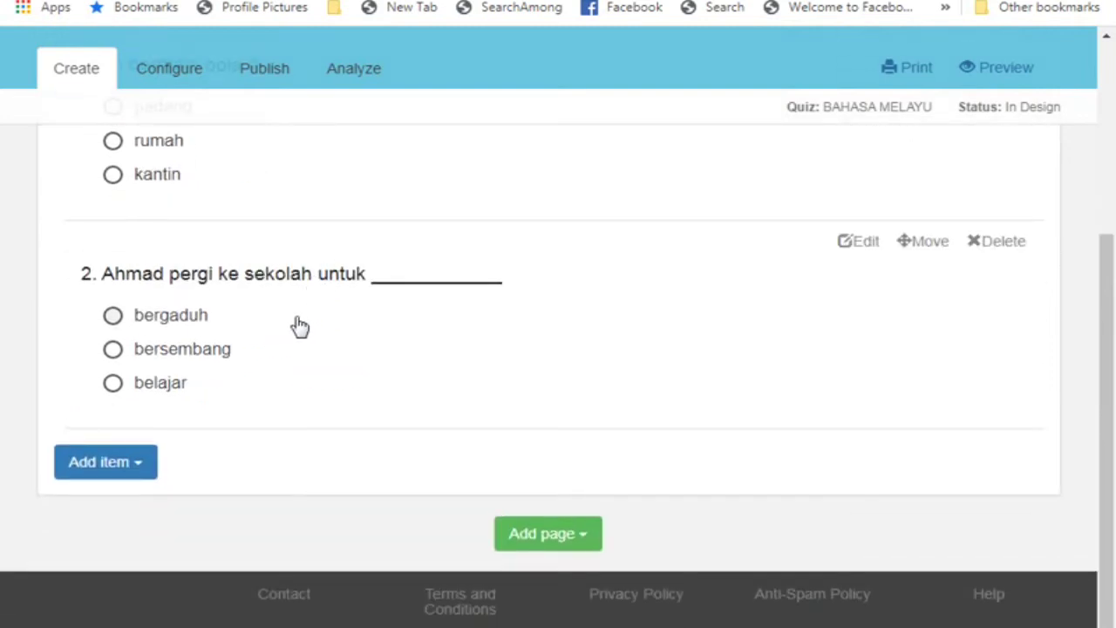
scroll(301, 324, up, 1)
scroll(305, 237, up, 1)
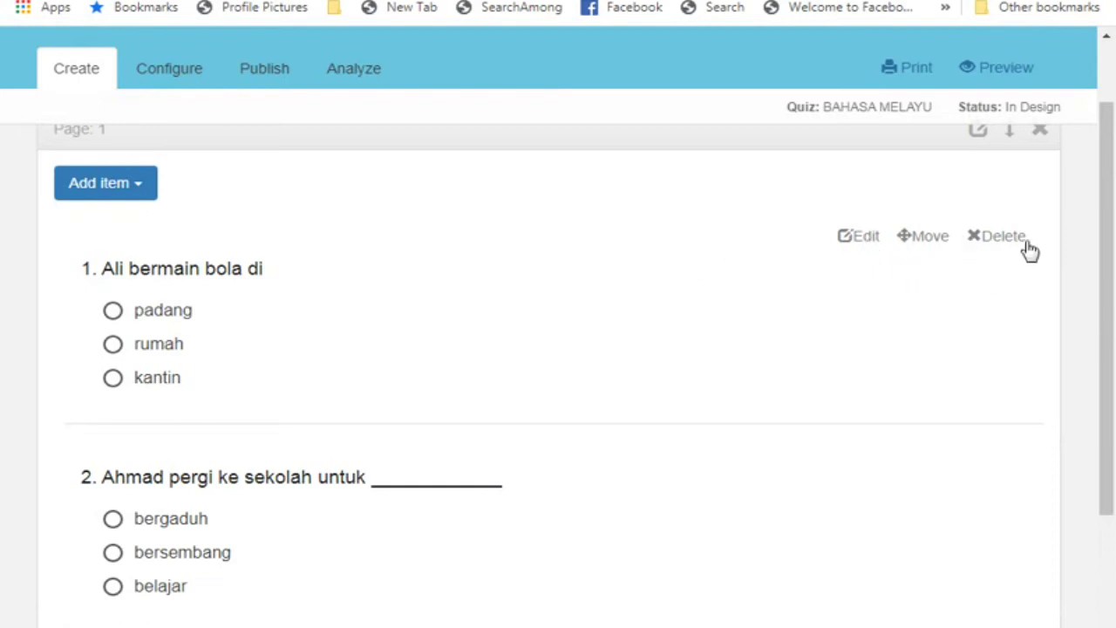
drag(1112, 245, 1105, 209)
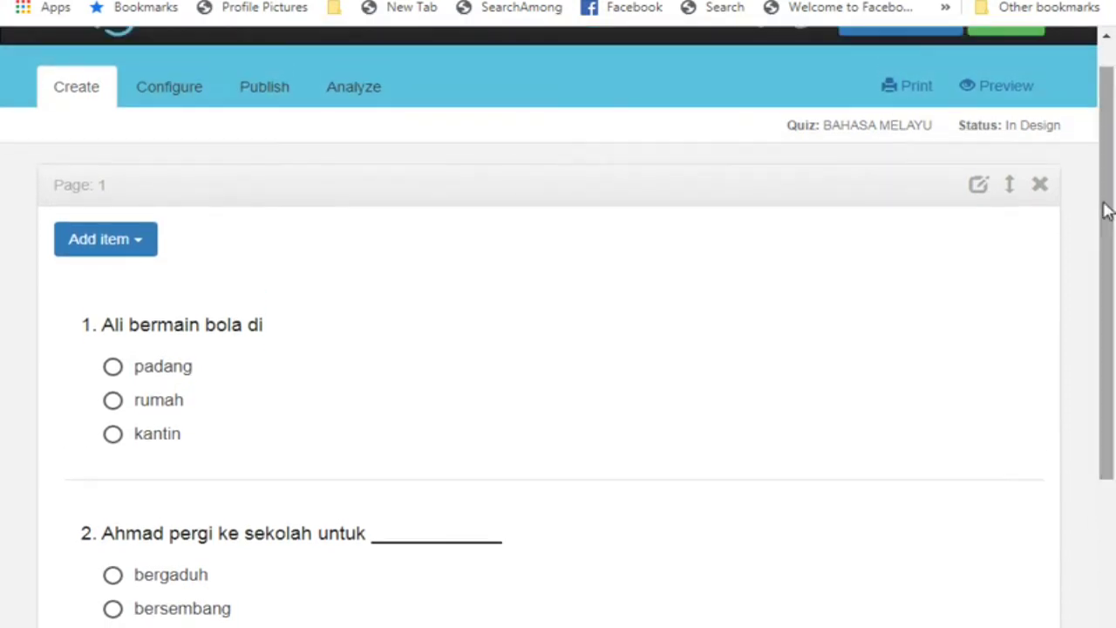
Set the page title to 'Isikan tempat kosong dengan perkataan yang sesuai'
click(980, 188)
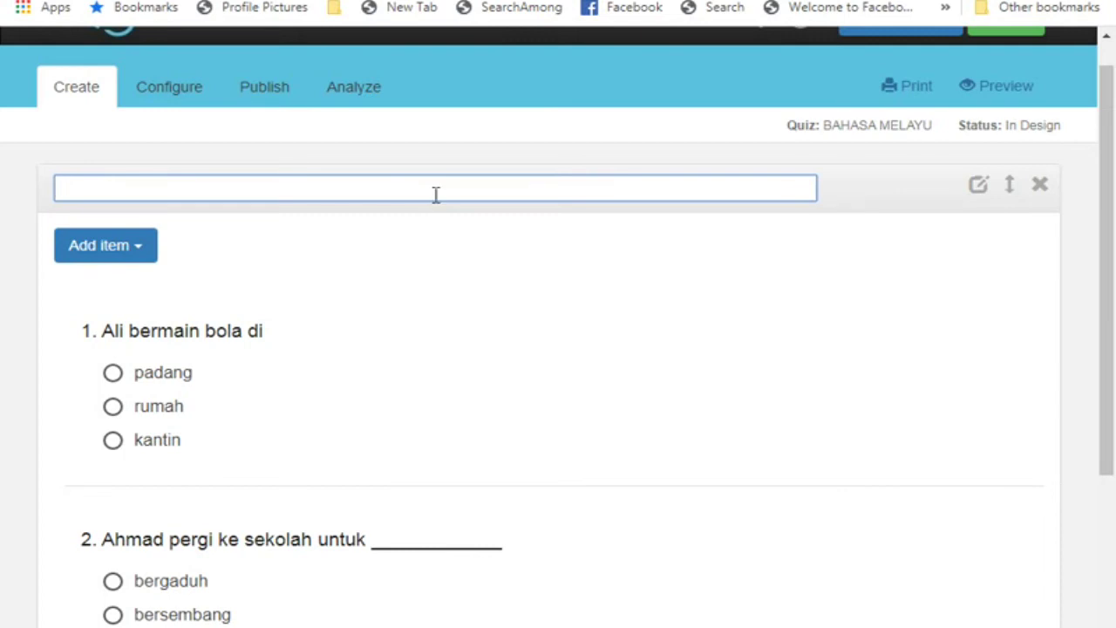
text(Isikan tempat kosong)
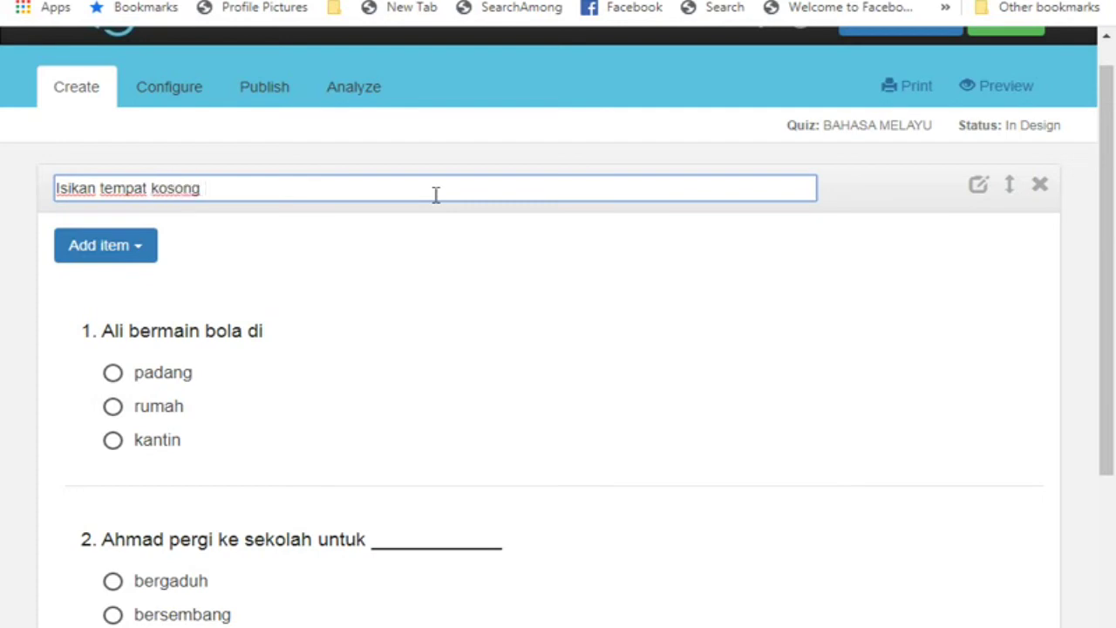
text( dengan perkataan yang sesuai)
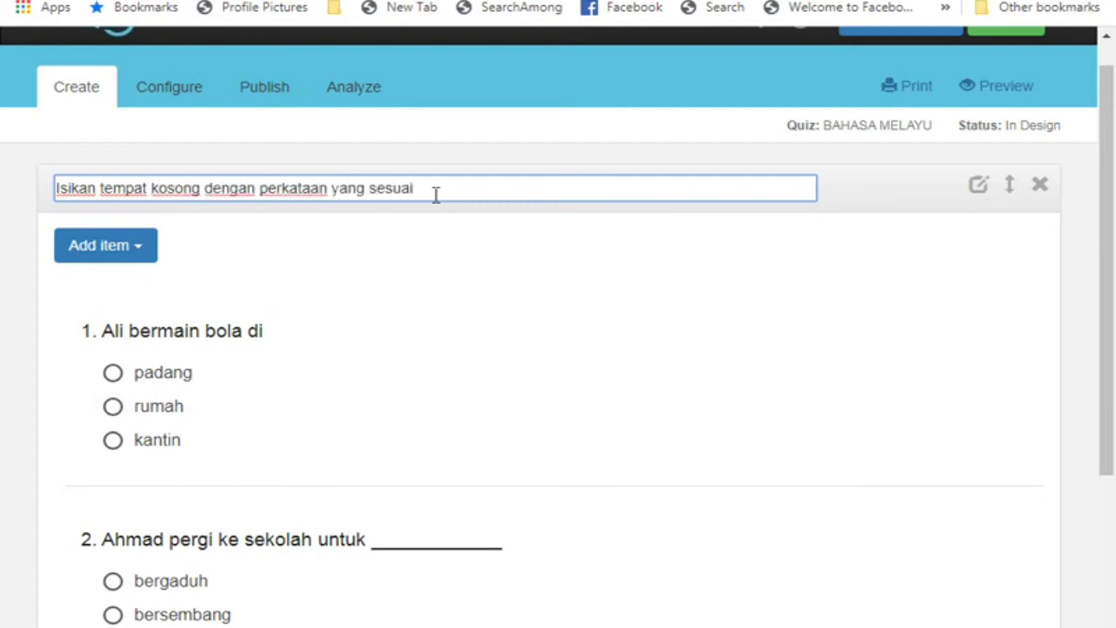
scroll(234, 424, down, 3)
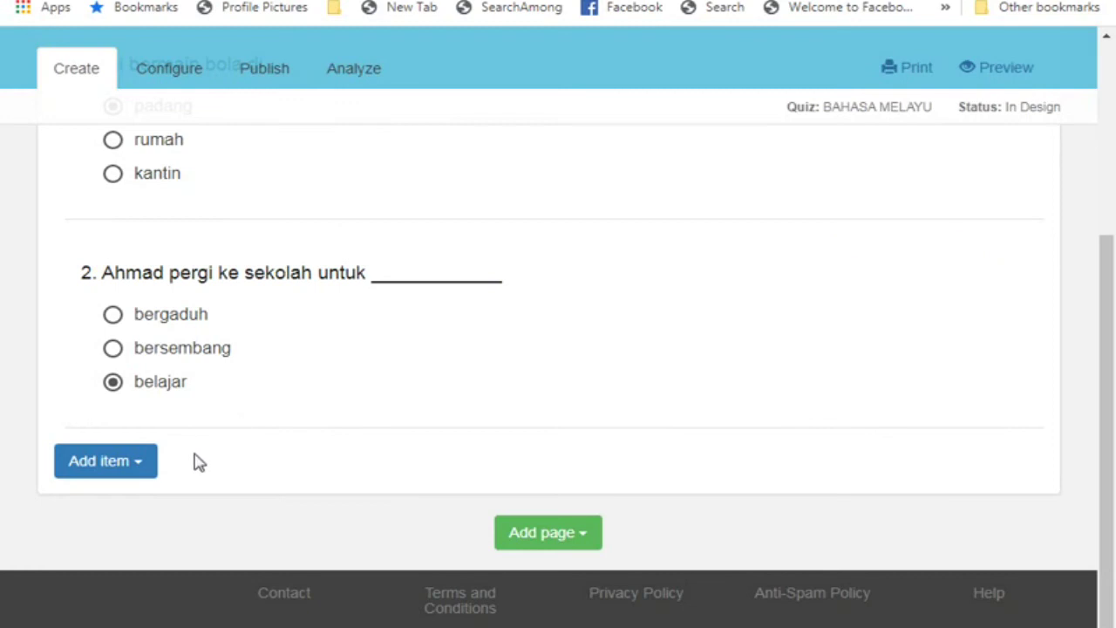
Add a new question reading '3. Aminah membeli ikan di ______________'
click(99, 471)
click(95, 497)
text(3)
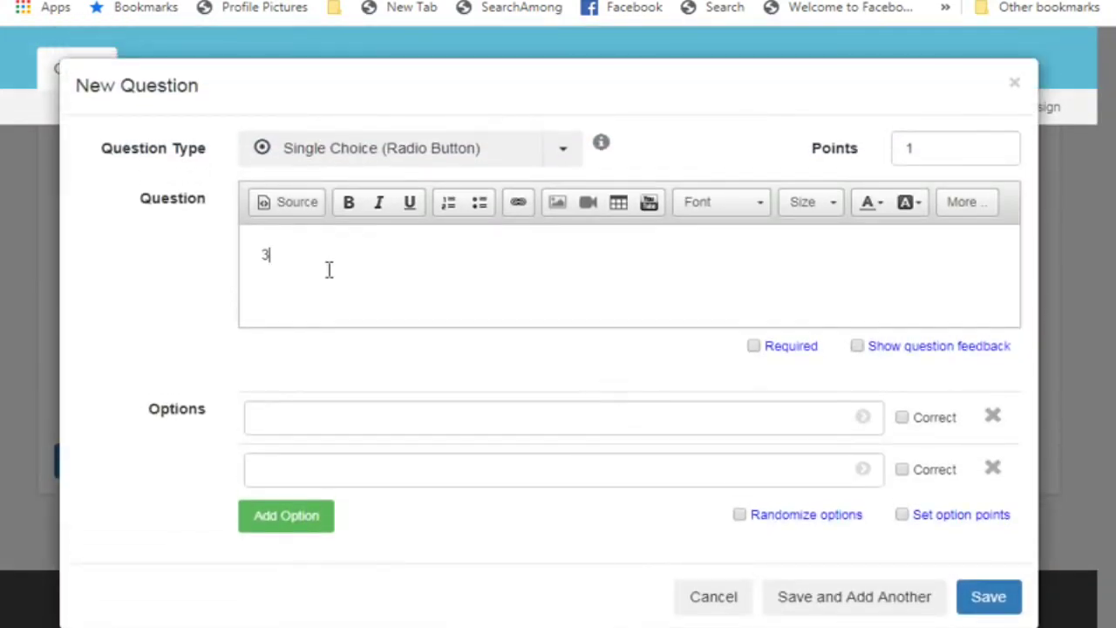
text(. Aminah membeli ikan di ______________)
Give it the options kedai basikal, kedai dobi and pasar, with pasar marked correct
click(320, 417)
text(kedai basikal)
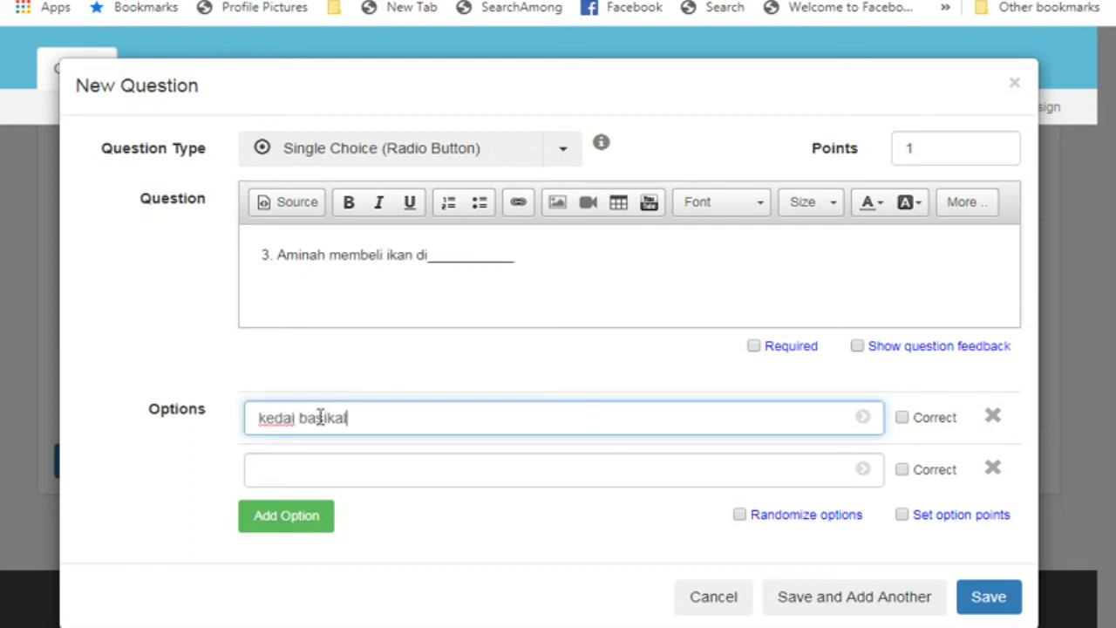
click(322, 468)
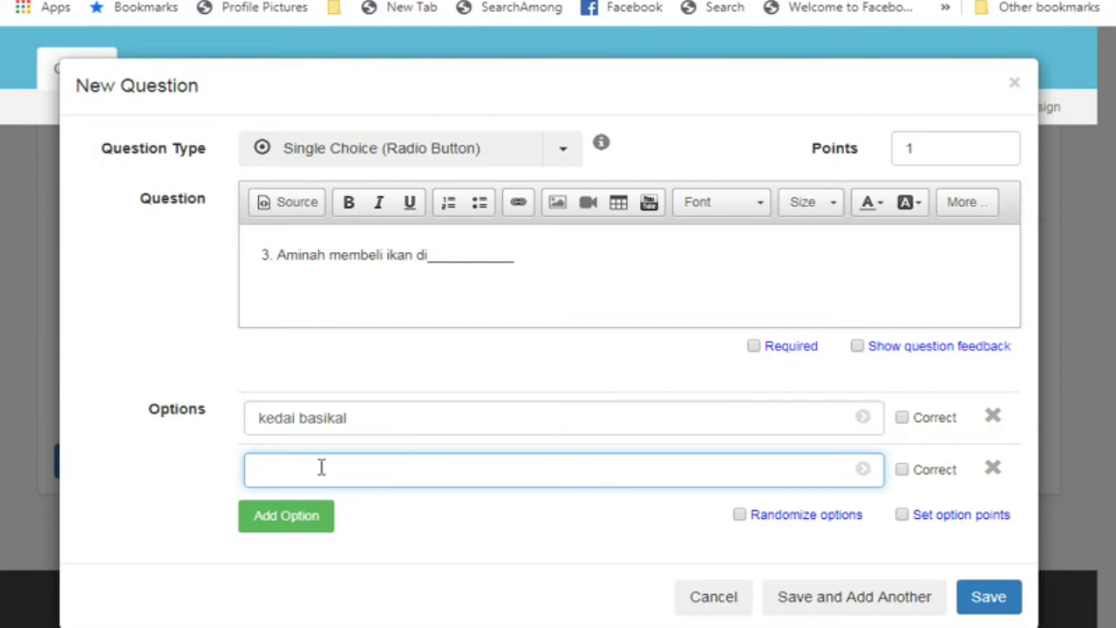
text(kedai dobi)
click(296, 520)
text(pasar)
click(893, 522)
scroll(1067, 557, down, 2)
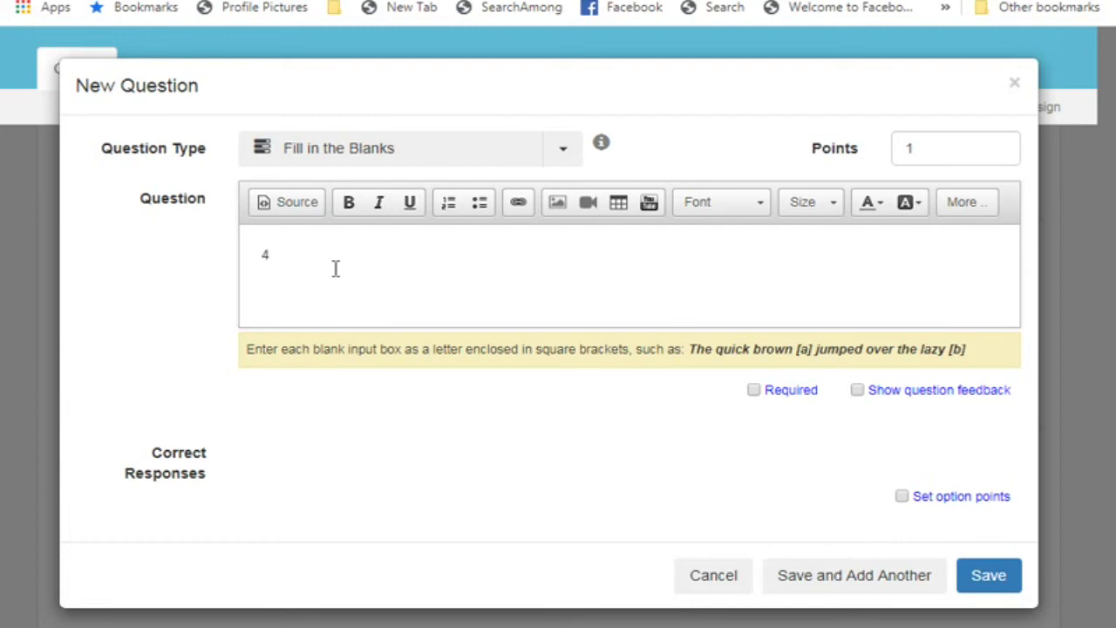
Write question 4 about Ramu and Ahmad with blank [a], set Mereka as its answer, and save
text(u dan Ahmad berkawan baik sejak kecil. [)
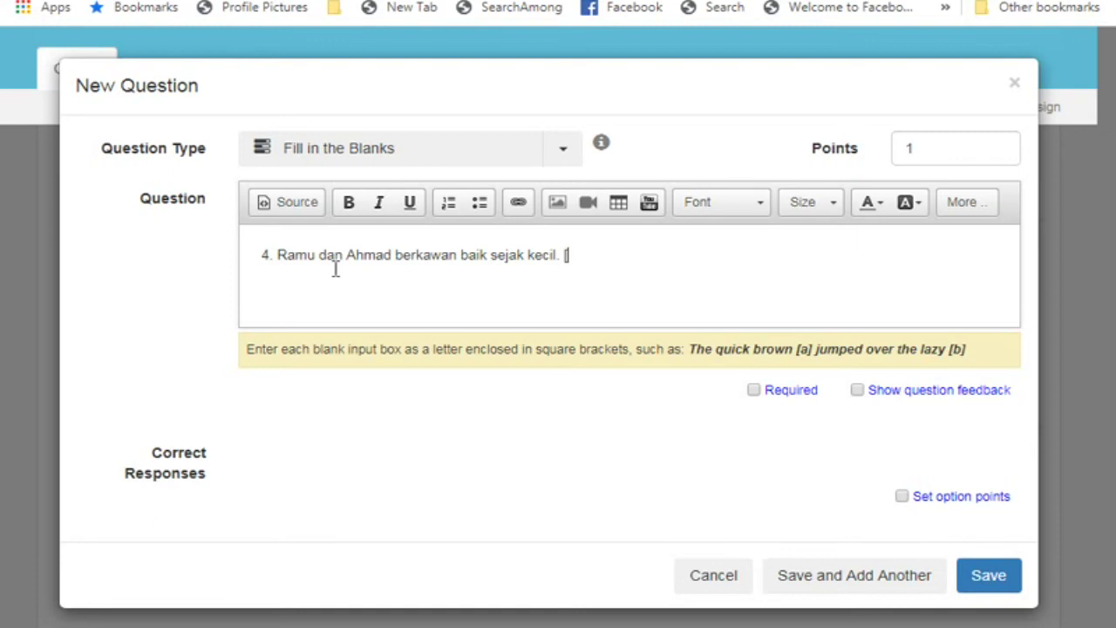
text(a])
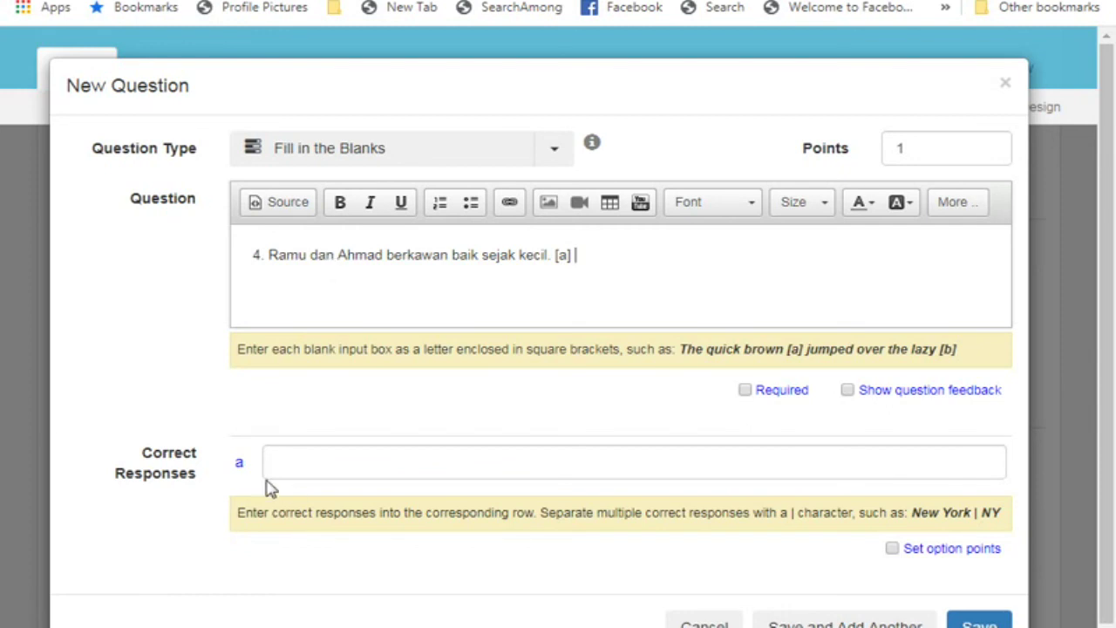
click(302, 461)
click(590, 257)
text(selalu bermain bola bersama-sama)
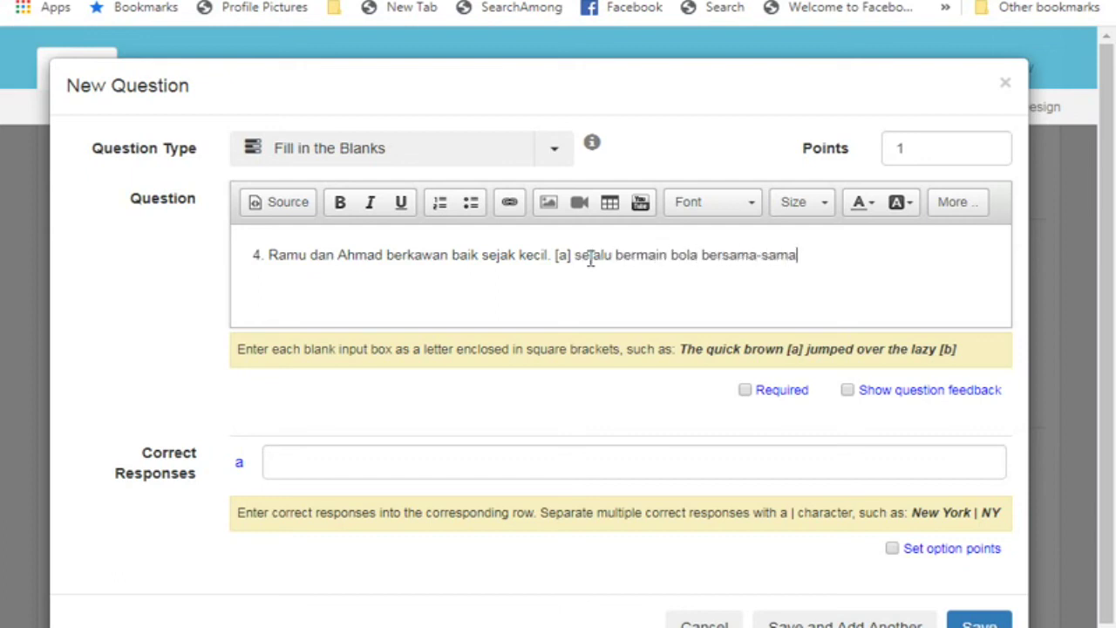
click(341, 464)
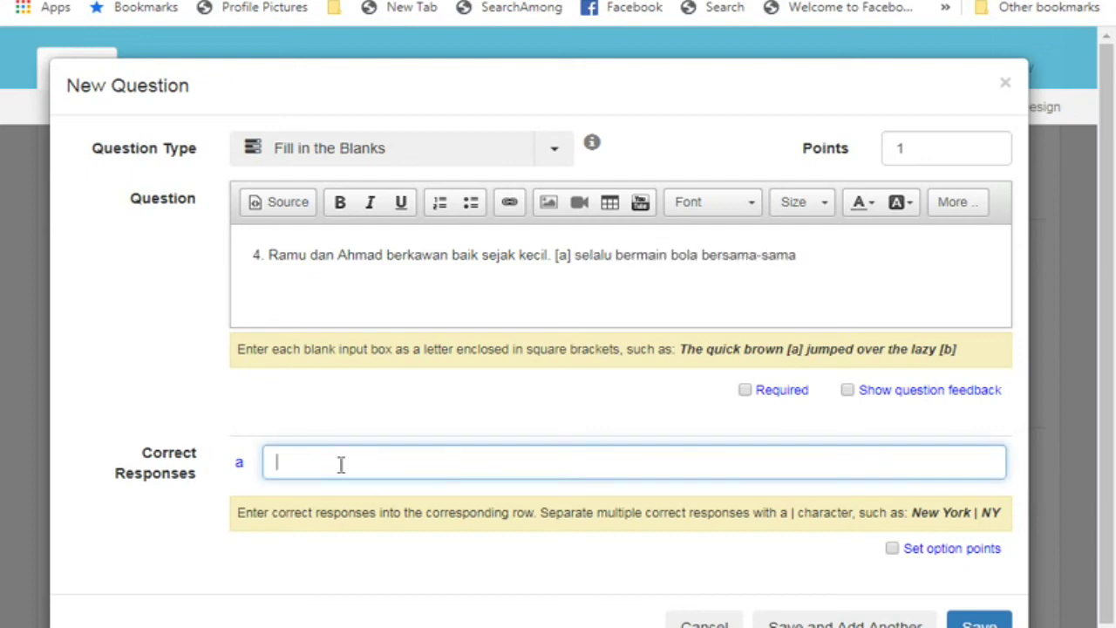
text(Mereka)
click(845, 622)
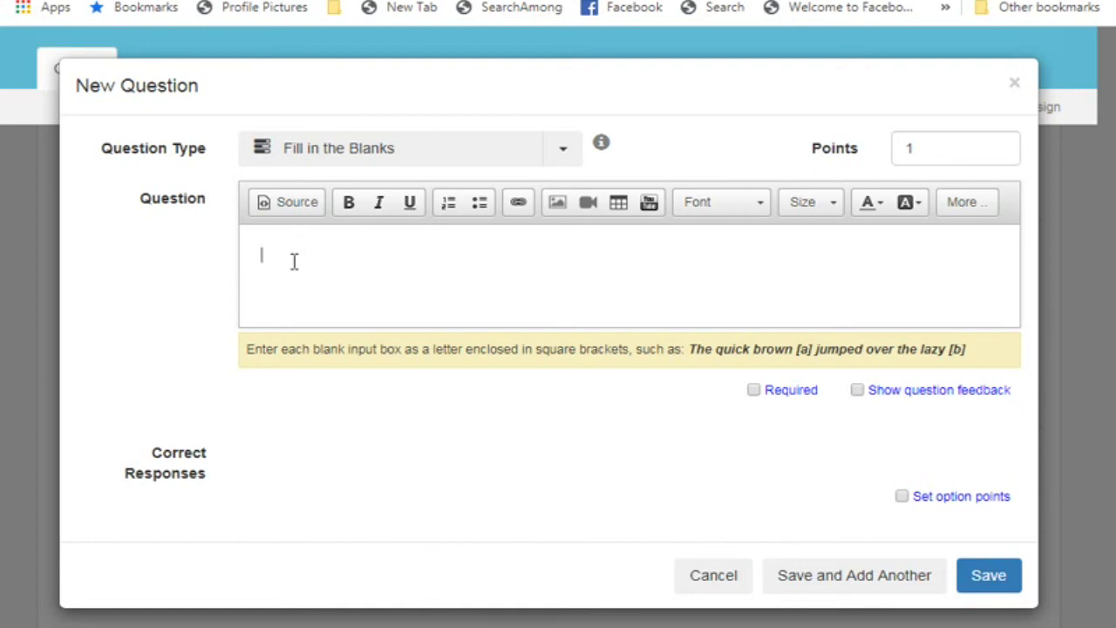
Enter question 5 'Saya [a] Samad pergi ke sekolah.' with dan as blank a's answer
text(Saya [a] )
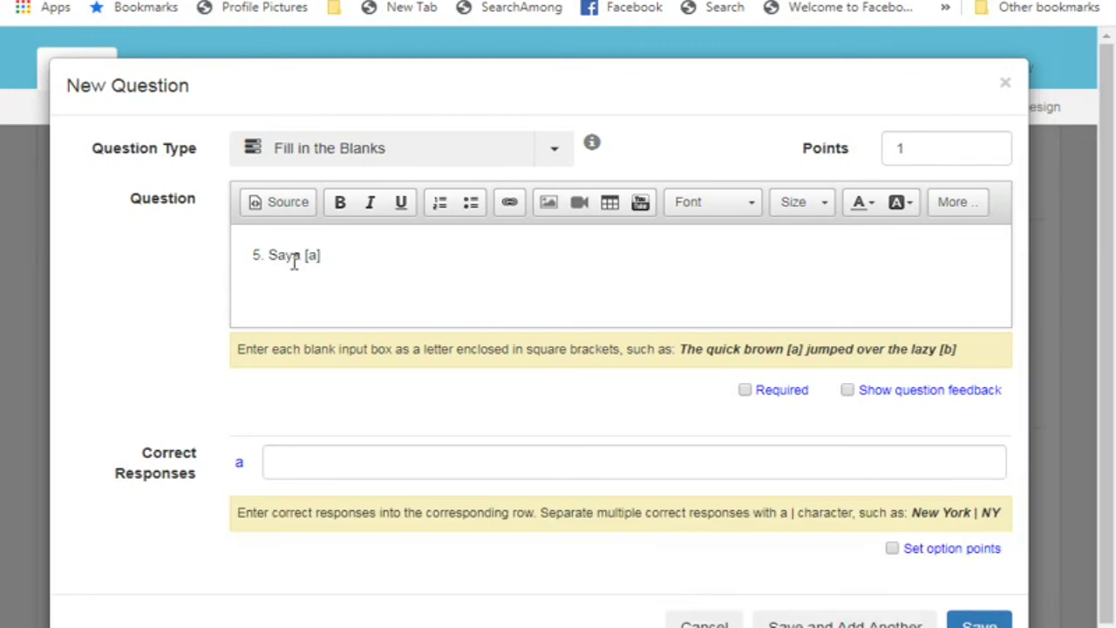
text(Samad pergi ke sekolah)
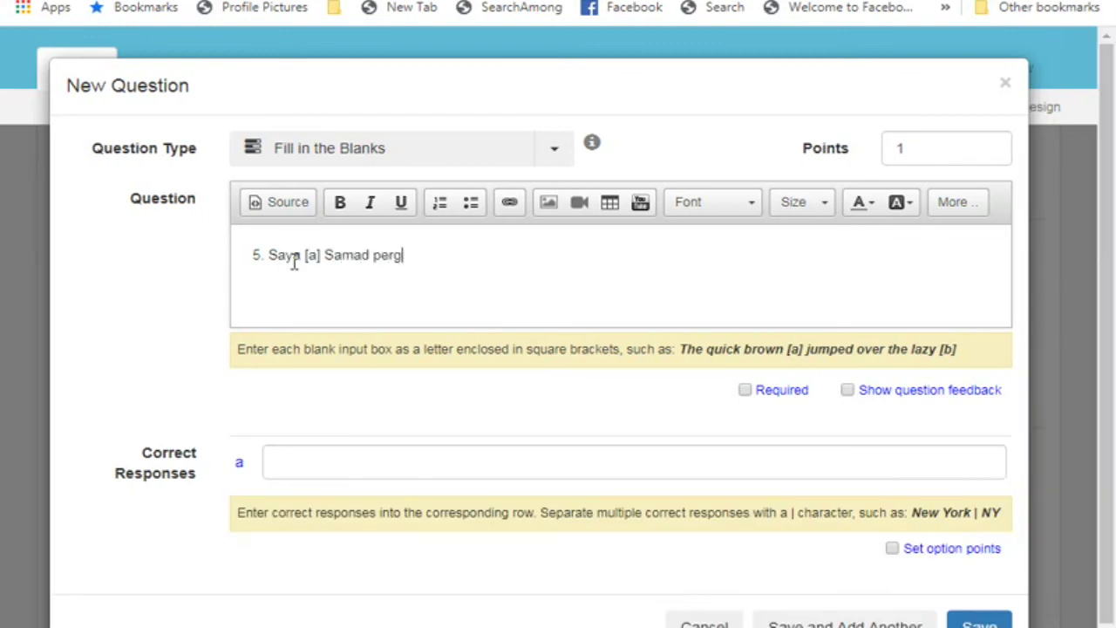
text(.)
click(301, 461)
text(dan)
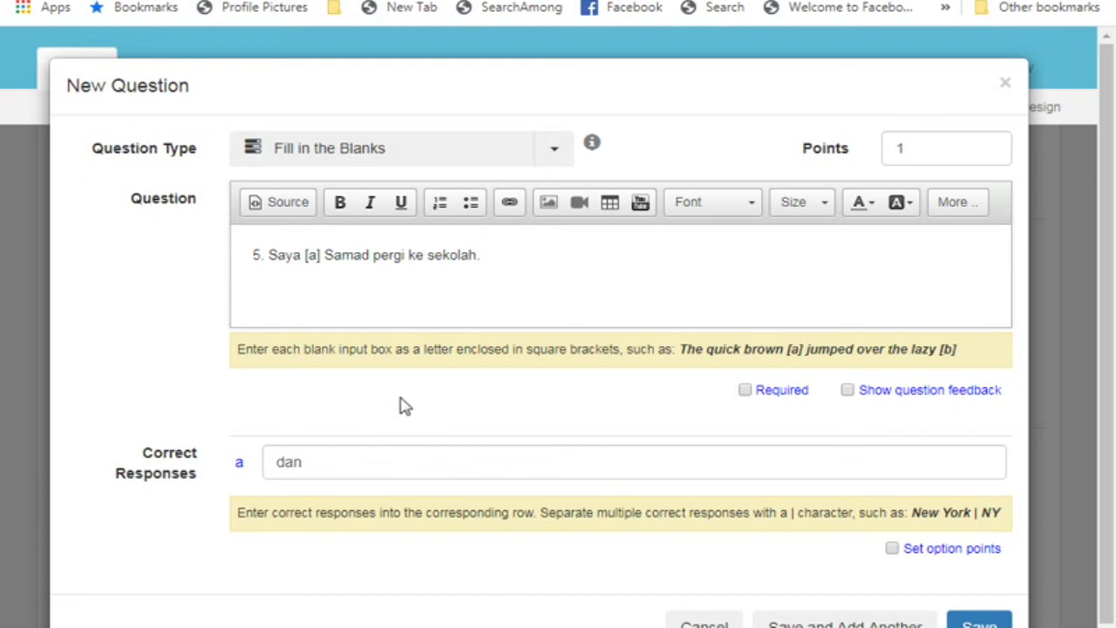
Save question 5 and close the question editor
click(979, 621)
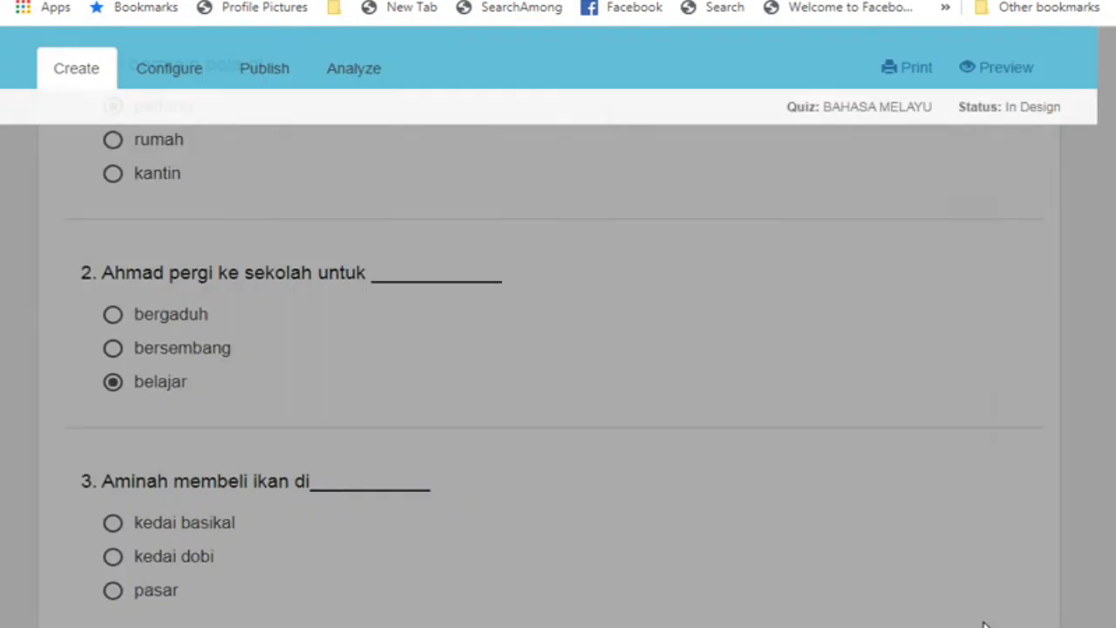
scroll(397, 338, up, 3)
scroll(394, 337, down, 3)
scroll(395, 336, up, 3)
scroll(294, 391, down, 8)
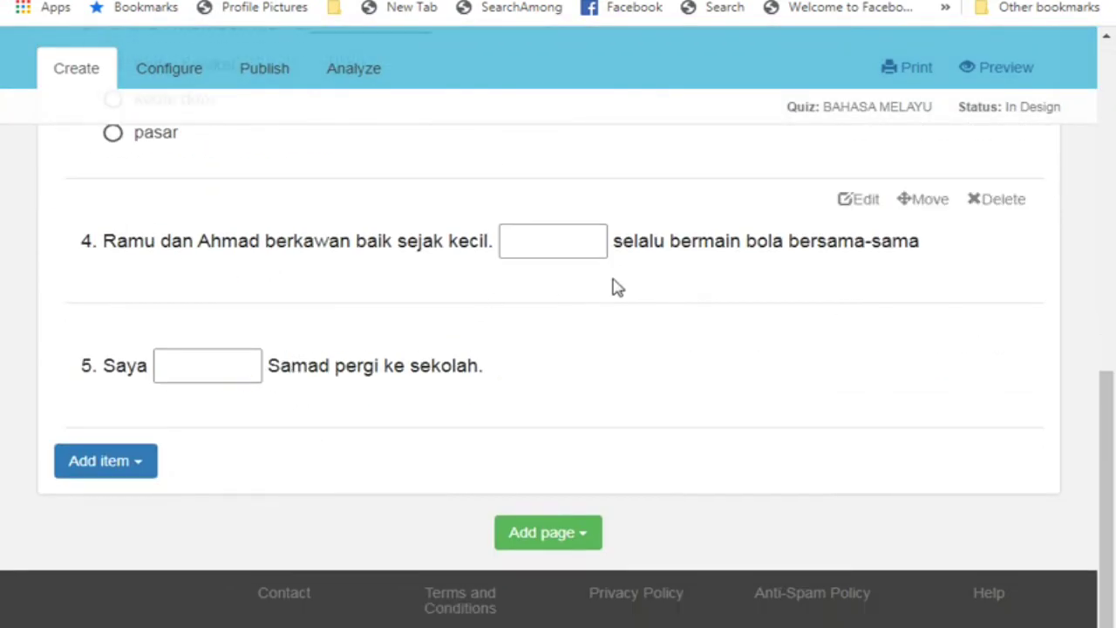
scroll(296, 262, up, 8)
Publish the BAHASA MELAYU quiz from its publishing settings
click(214, 133)
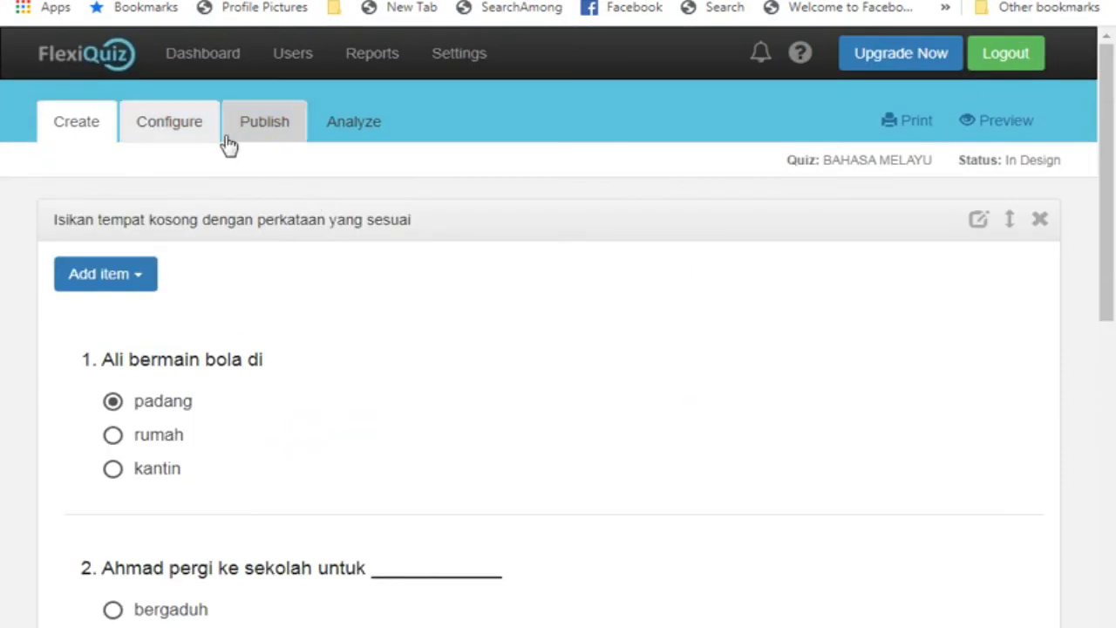
click(269, 136)
click(275, 264)
click(832, 151)
Enable the quiz link, send it in a WhatsApp chat, and open it to register
click(198, 309)
drag(330, 368, 415, 384)
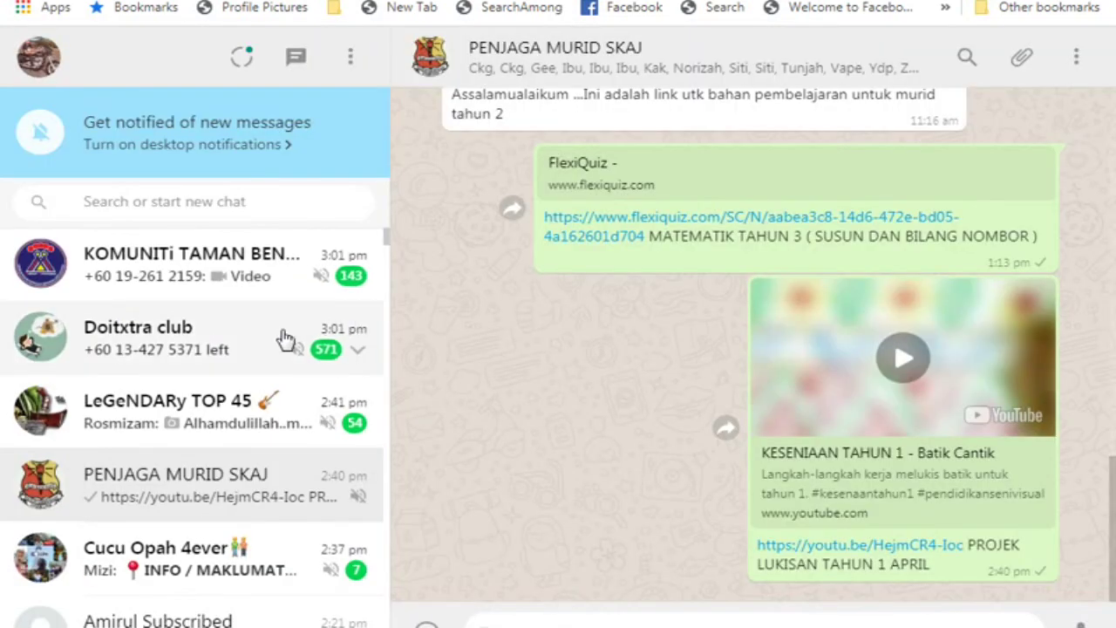
scroll(281, 341, down, 3)
click(284, 364)
right_click(579, 625)
click(642, 466)
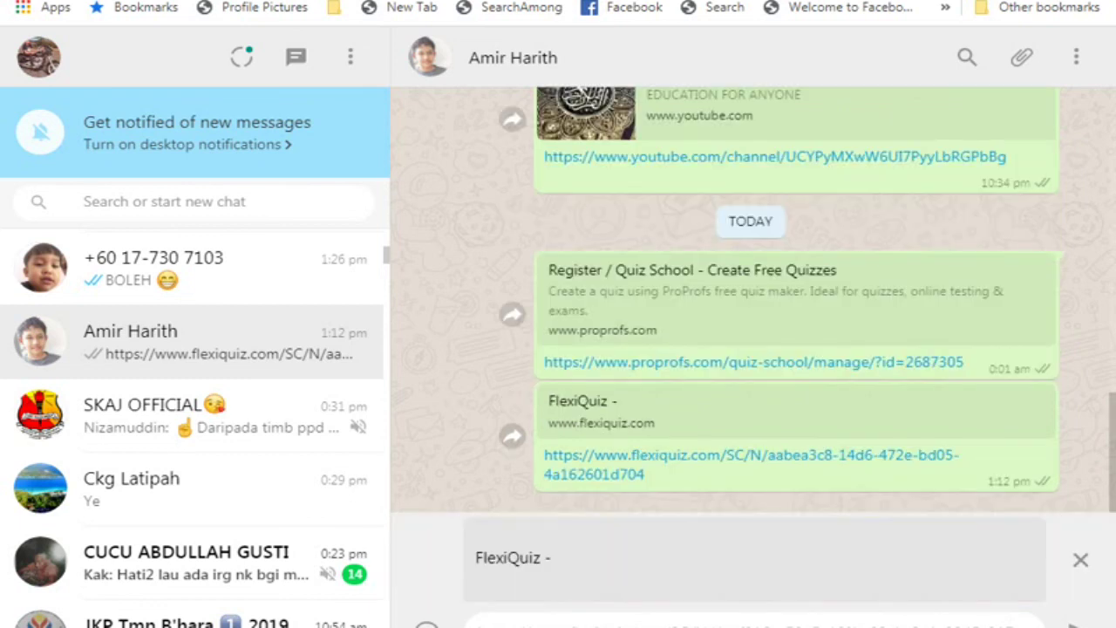
key(Return)
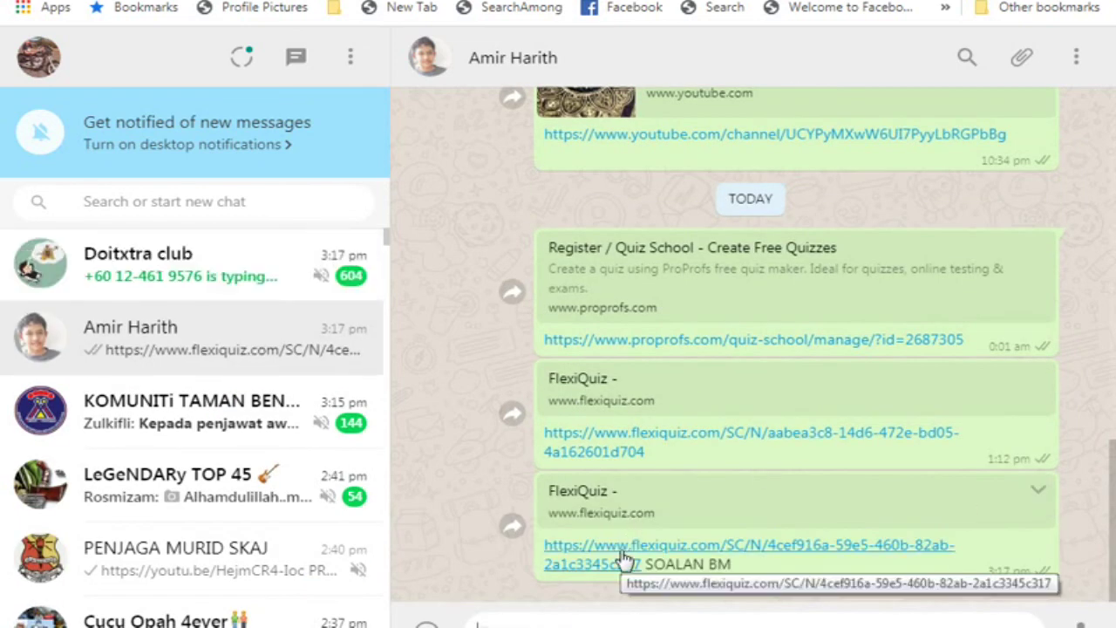
click(624, 558)
click(479, 204)
Register with the saved details and answer questions 1–3 with padang, belajar and pasar
click(453, 252)
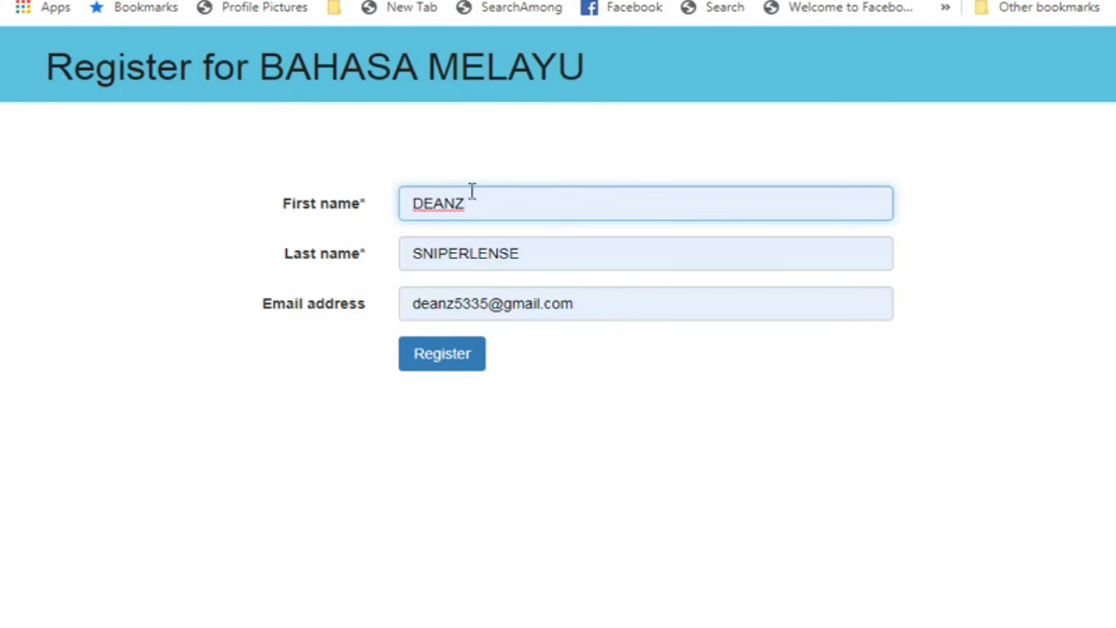
click(448, 360)
click(392, 283)
scroll(261, 314, down, 2)
click(184, 357)
scroll(407, 340, down, 3)
click(114, 347)
Fill the blanks with Mereka and dan, then submit the quiz
click(498, 445)
text(m)
text(Mereka)
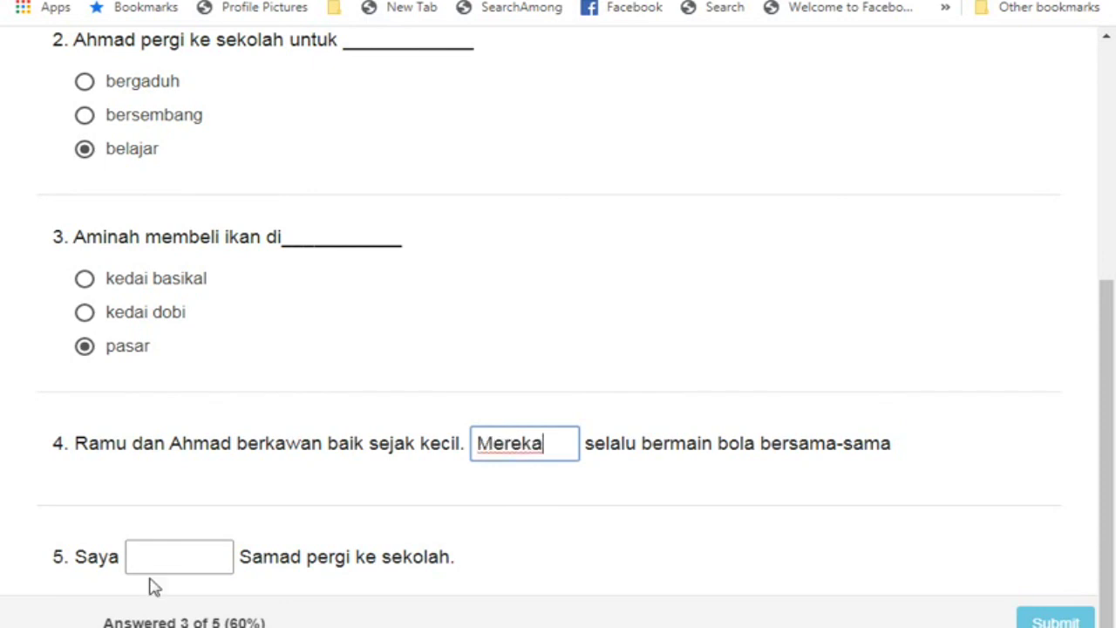
click(169, 555)
text(dan)
click(1057, 619)
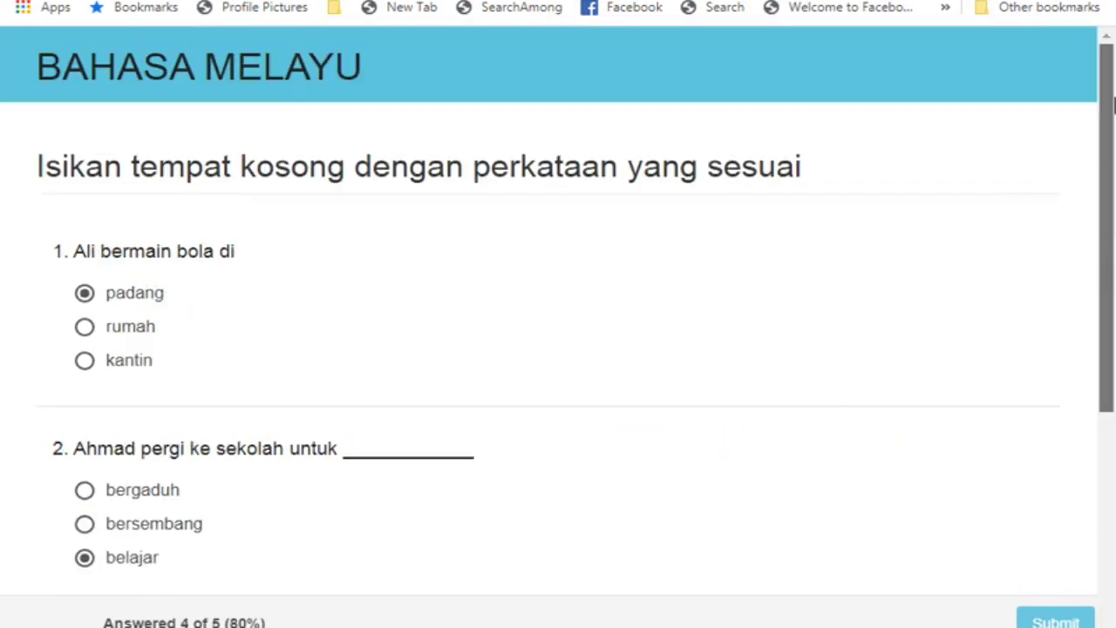